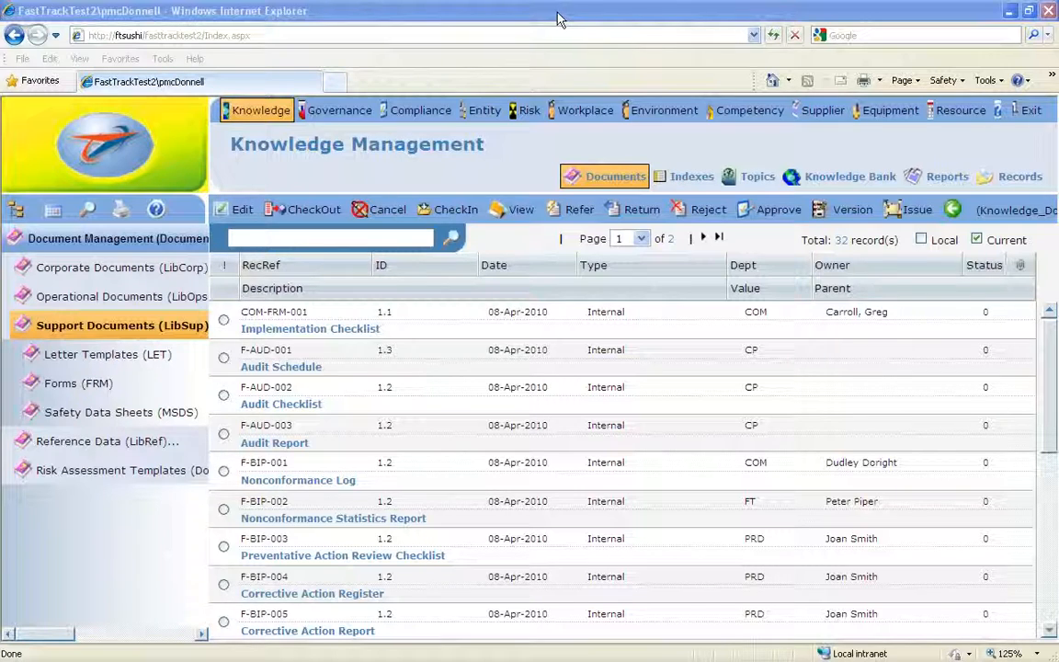
- View the master record of the Implementation Checklist document COM-FRM-001 through the admin commands, and close it
{"action": "left_click", "coordinate": [953, 211]}
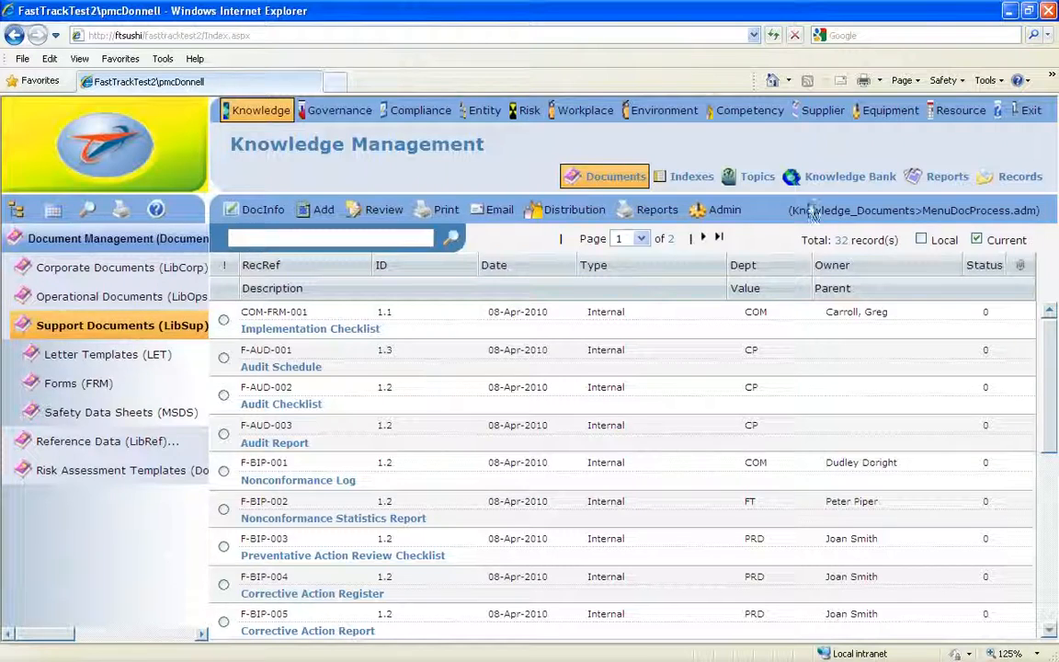
{"action": "left_click", "coordinate": [718, 211]}
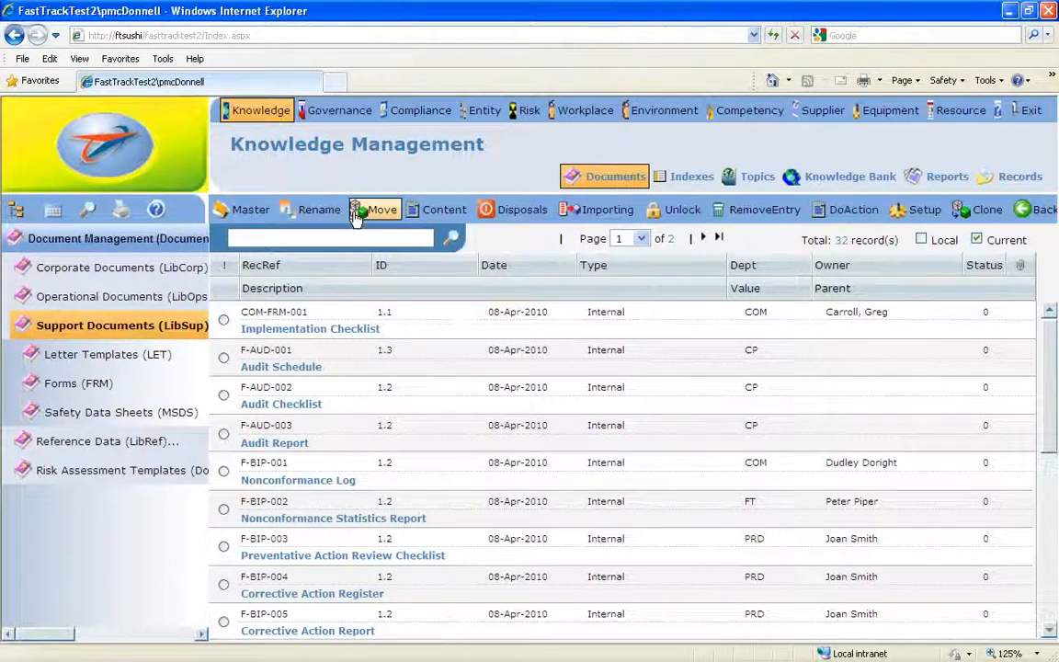
{"action": "left_click", "coordinate": [223, 319]}
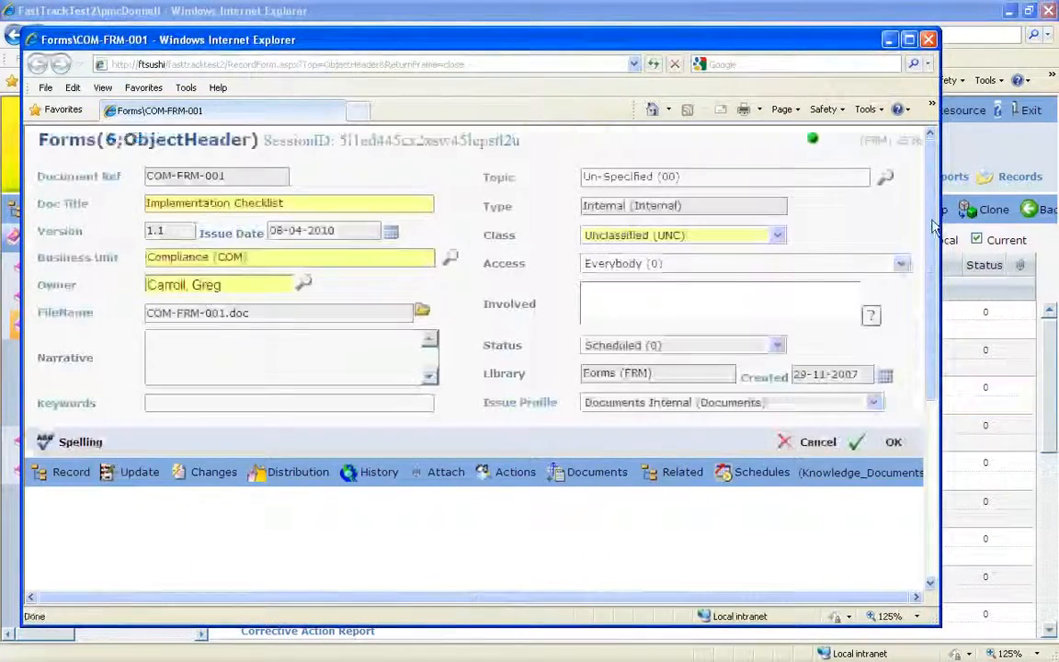
{"action": "left_click_drag", "start_coordinate": [932, 228], "coordinate": [931, 276]}
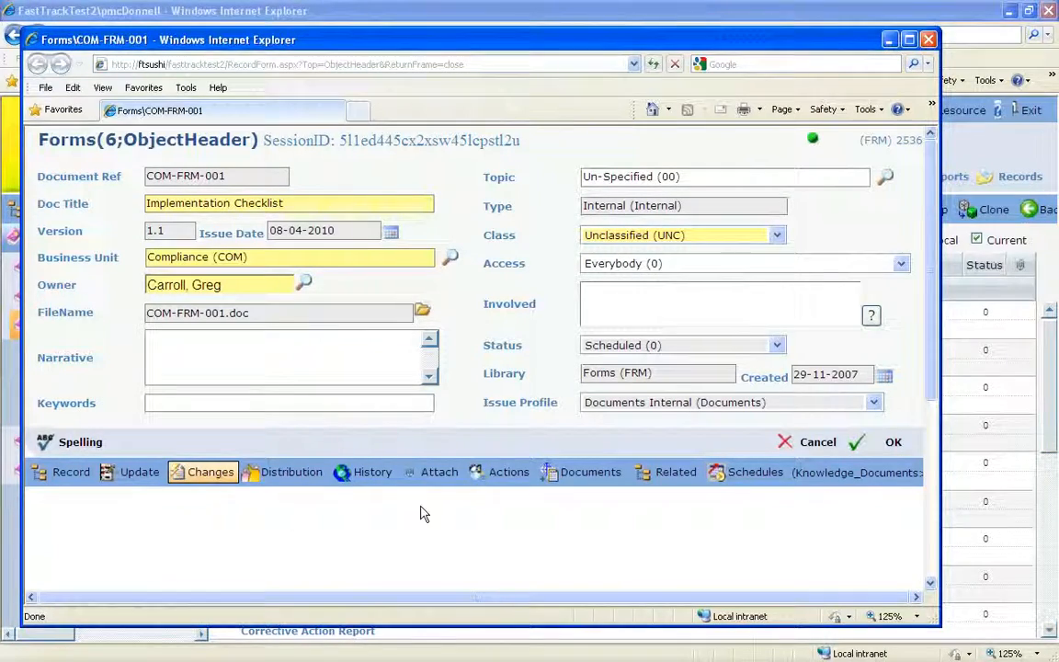
{"action": "left_click", "coordinate": [935, 41]}
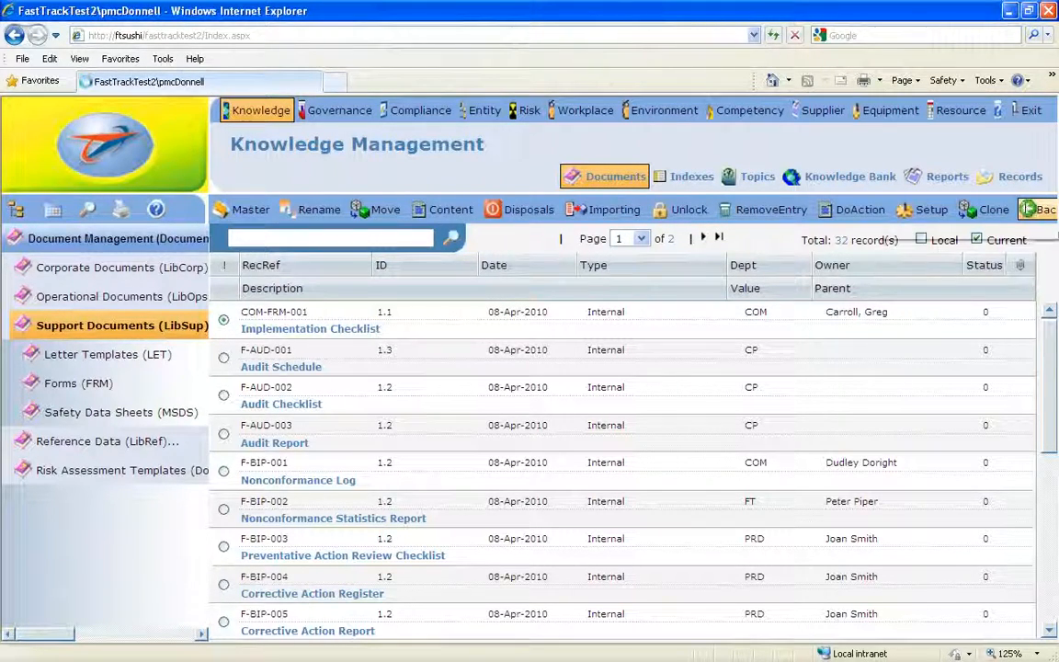
{"action": "left_click", "coordinate": [1028, 210]}
{"action": "left_click", "coordinate": [714, 211]}
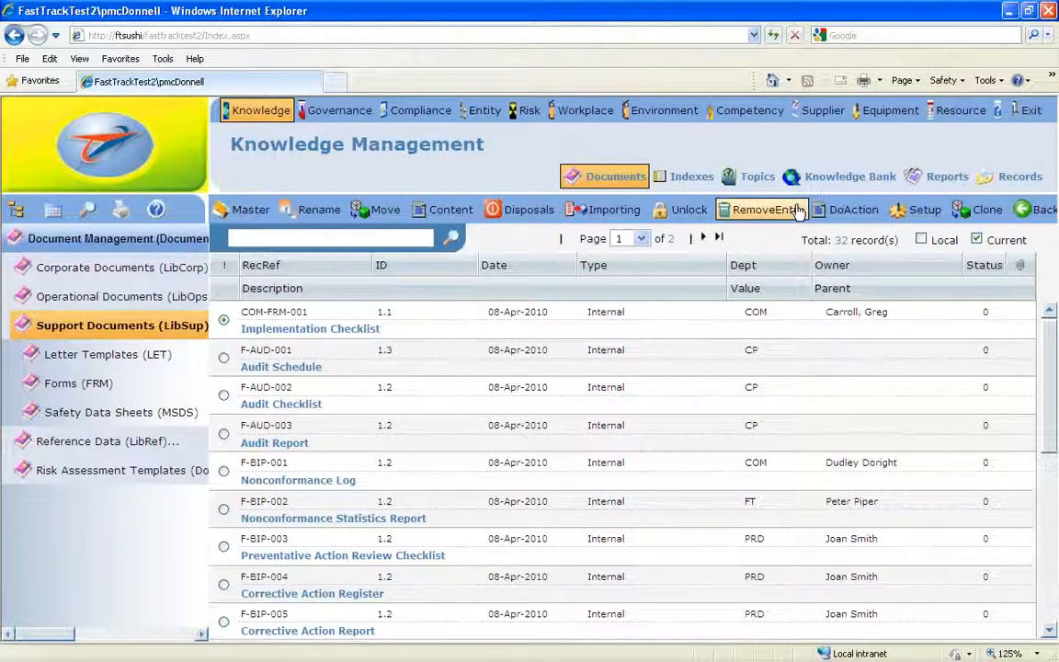
{"action": "left_click", "coordinate": [1042, 212]}
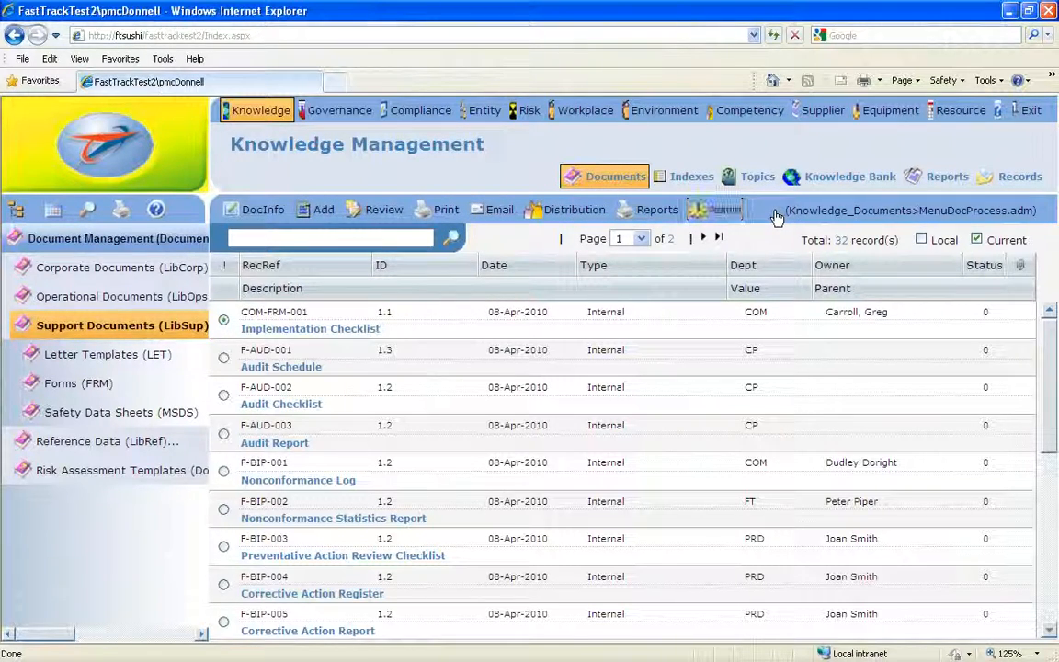
{"action": "left_click", "coordinate": [380, 211]}
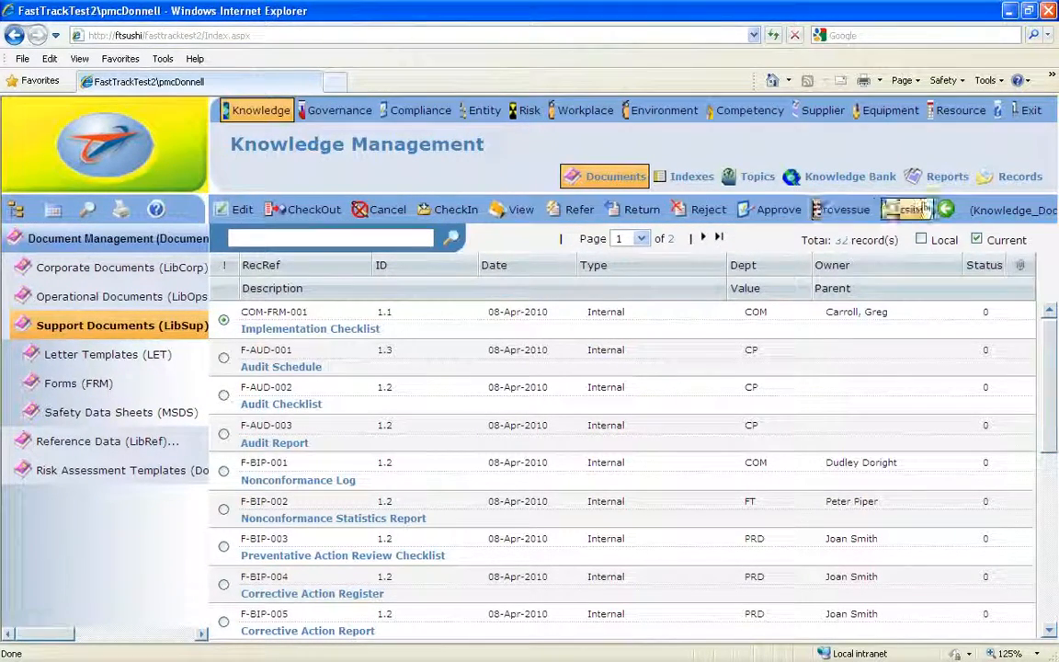
{"action": "left_click", "coordinate": [951, 210]}
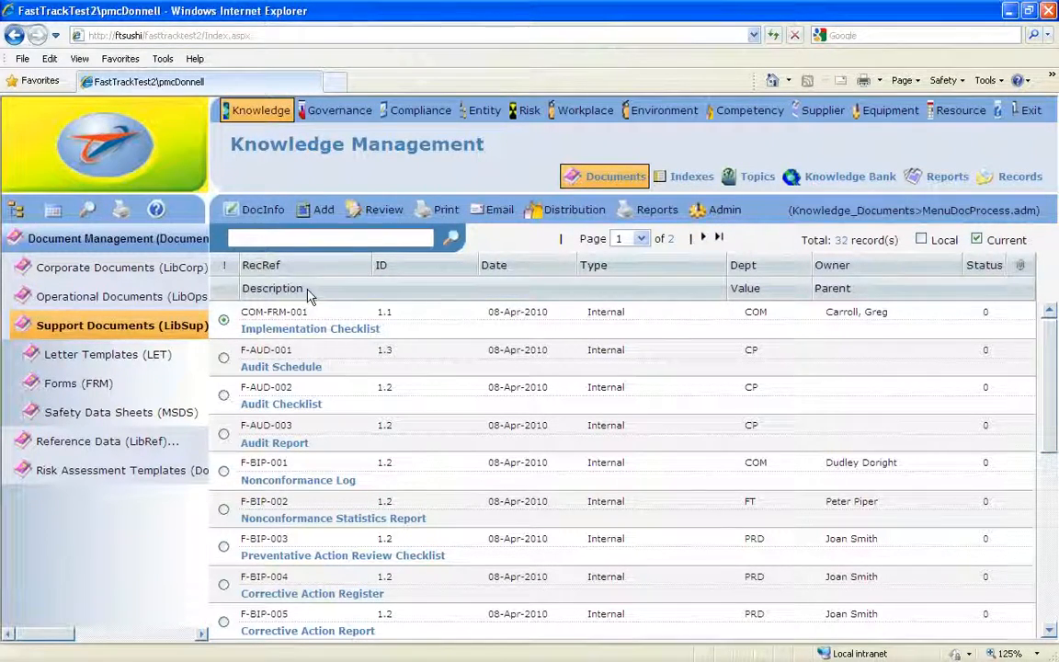
- Display the workflow of COM-FRM-001 Implementation Checklist, and select other documents in the list down to the Nonconformance Log
{"action": "right_click", "coordinate": [275, 316]}
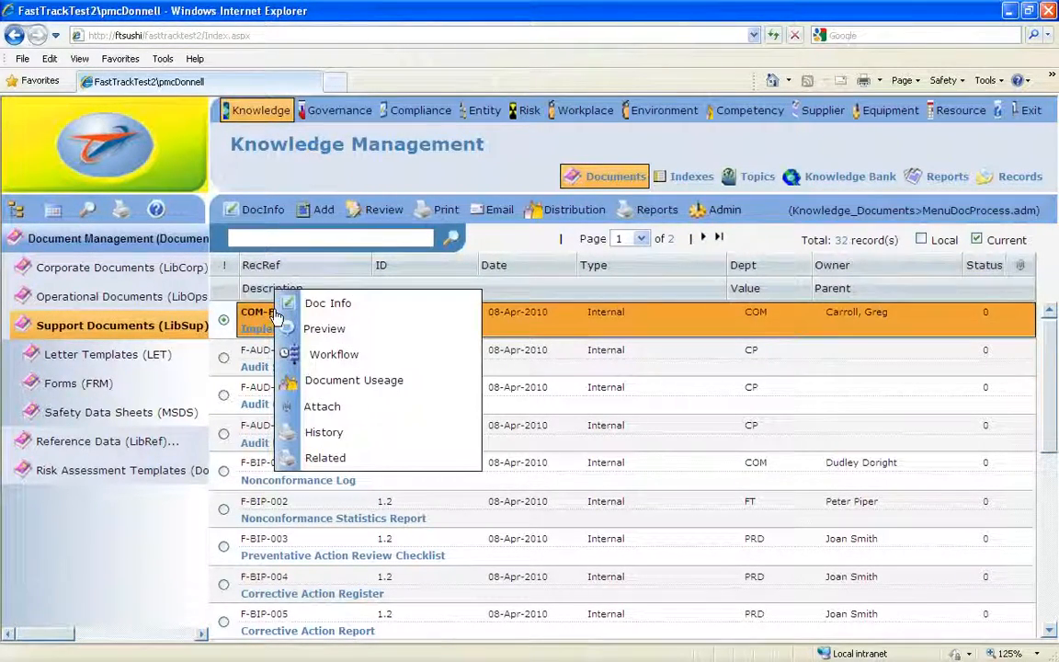
{"action": "left_click", "coordinate": [341, 362]}
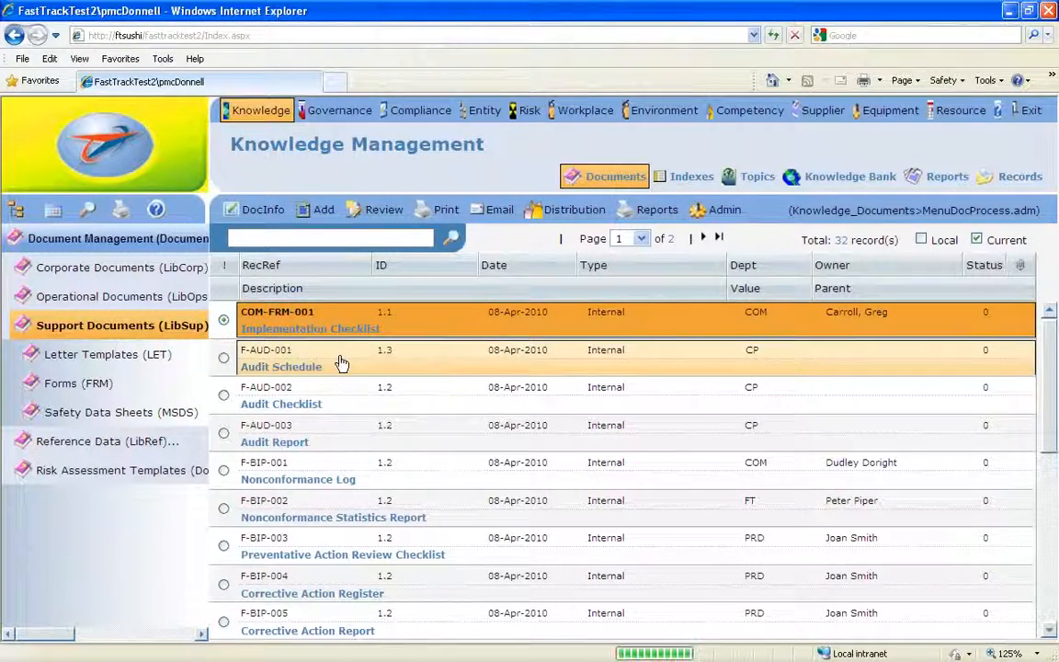
{"action": "left_click", "coordinate": [224, 322]}
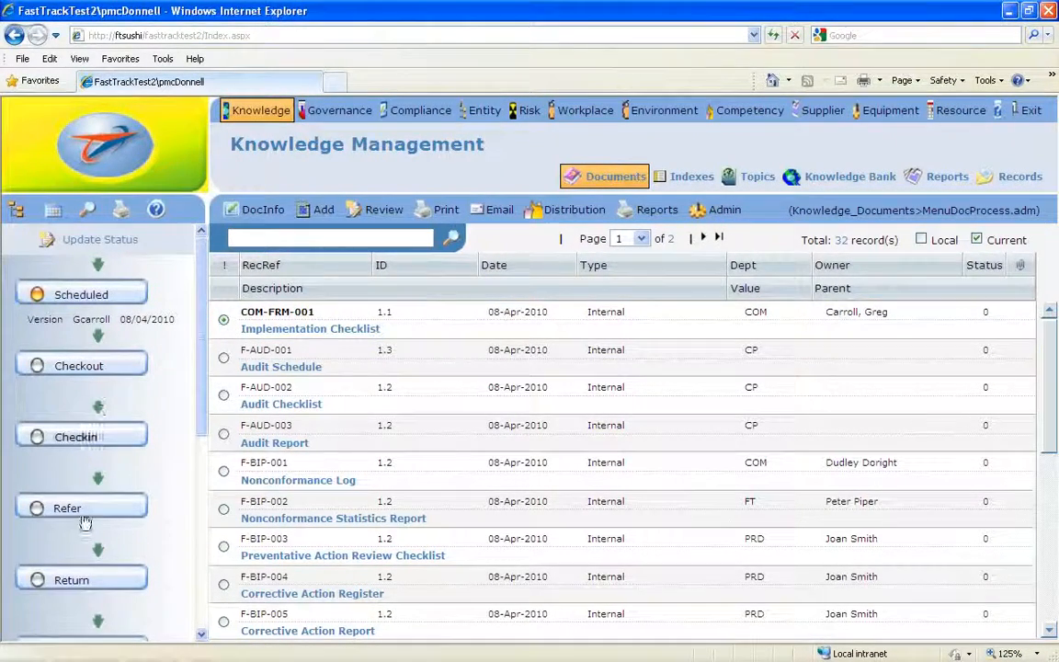
{"action": "left_click", "coordinate": [224, 357]}
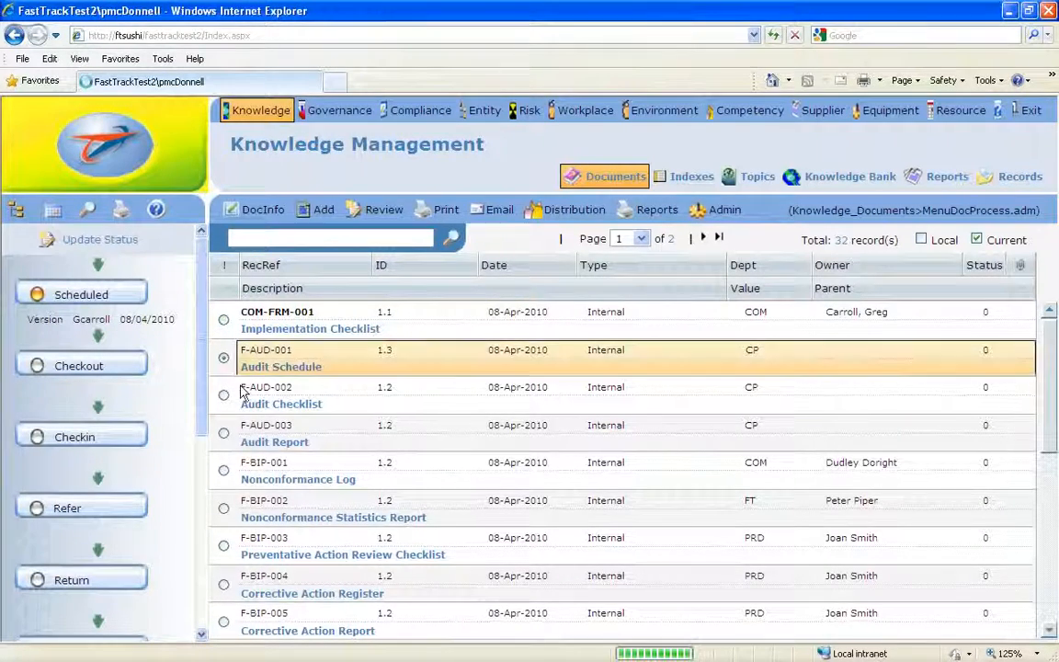
{"action": "left_click", "coordinate": [223, 433]}
{"action": "left_click", "coordinate": [223, 471]}
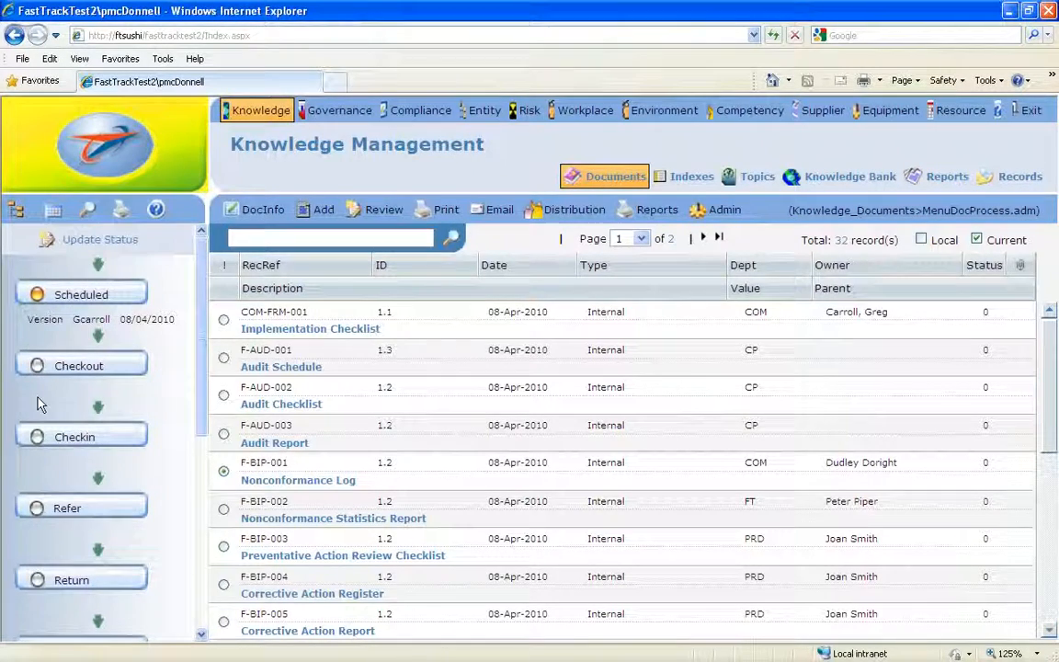
- Open the Policies (POL) library under Corporate Documents and select the POL-000 Introduction document
{"action": "left_click", "coordinate": [626, 180]}
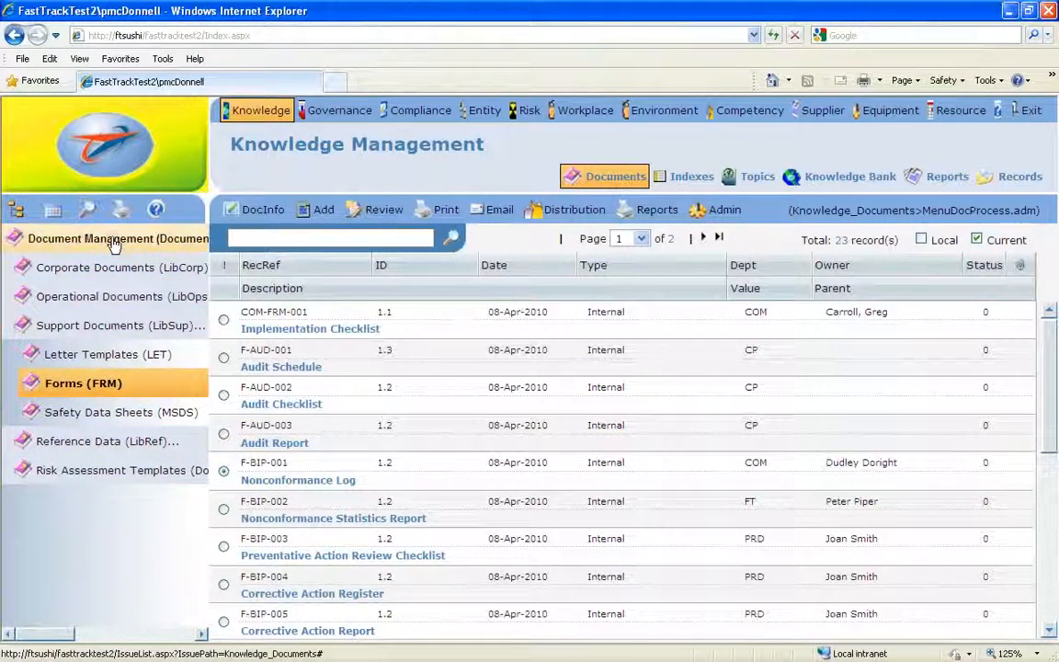
{"action": "left_click", "coordinate": [129, 267]}
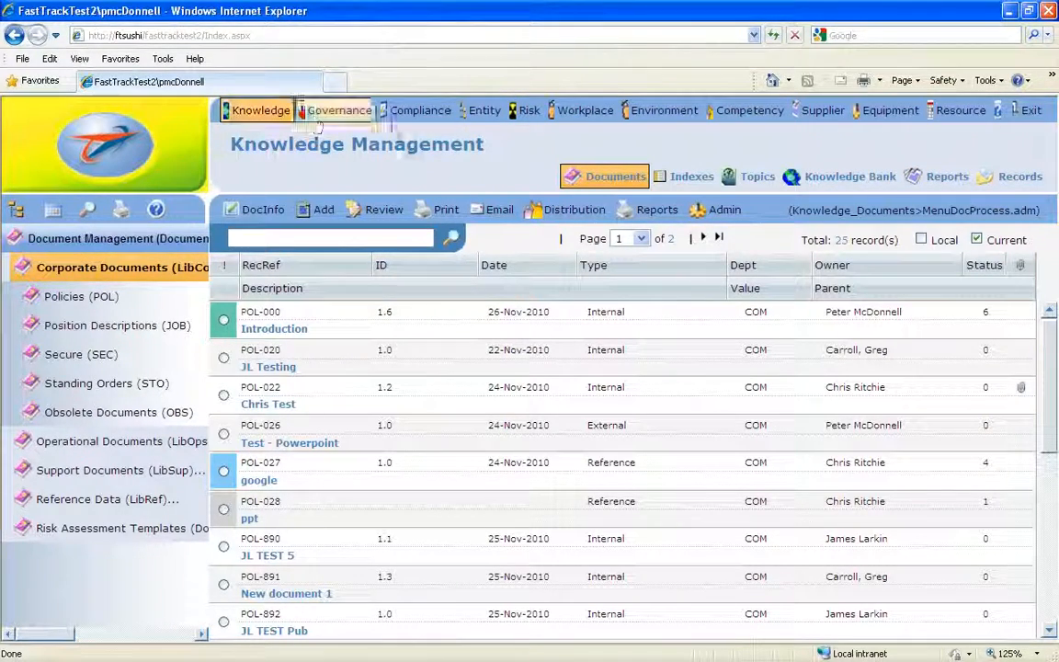
{"action": "left_click", "coordinate": [612, 179]}
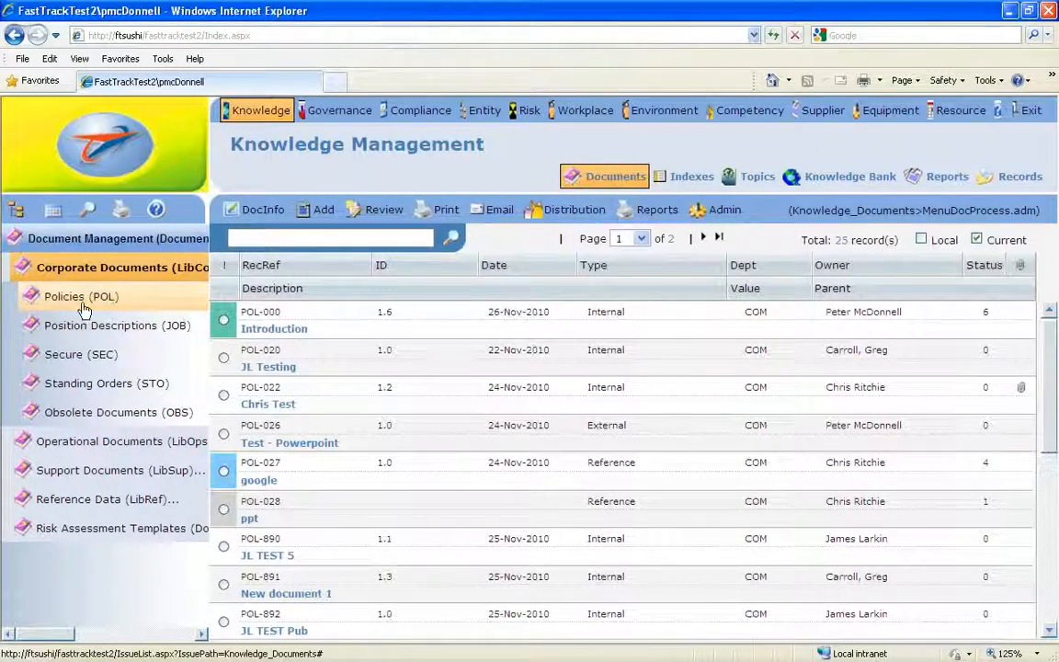
{"action": "left_click", "coordinate": [57, 298]}
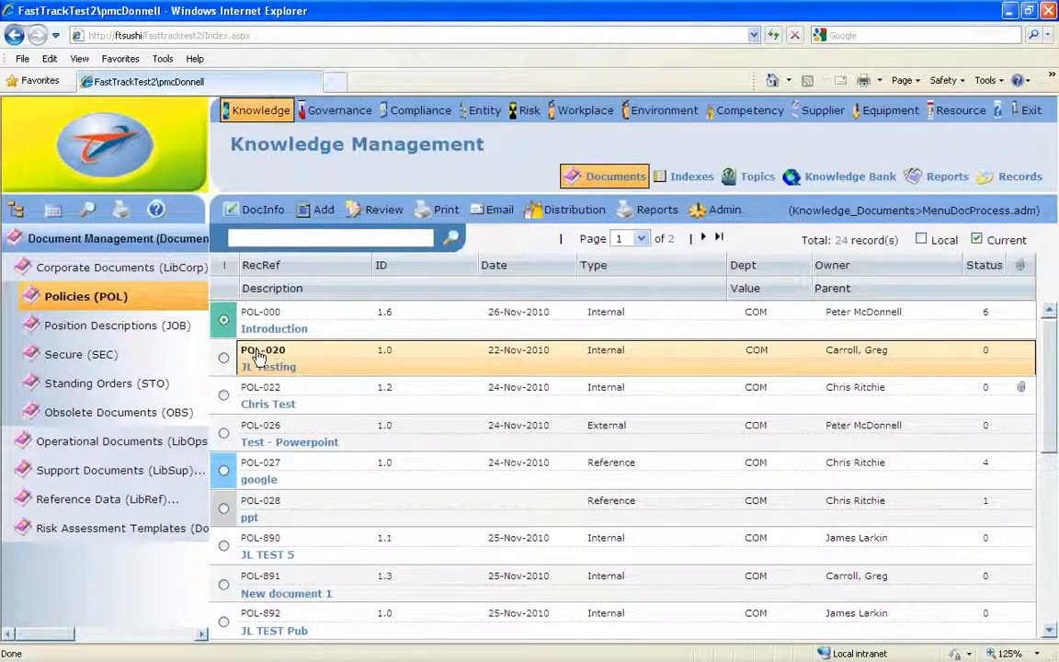
- Review the master record of the POL-000 Introduction policy through the admin commands, and close it
{"action": "left_click", "coordinate": [722, 209]}
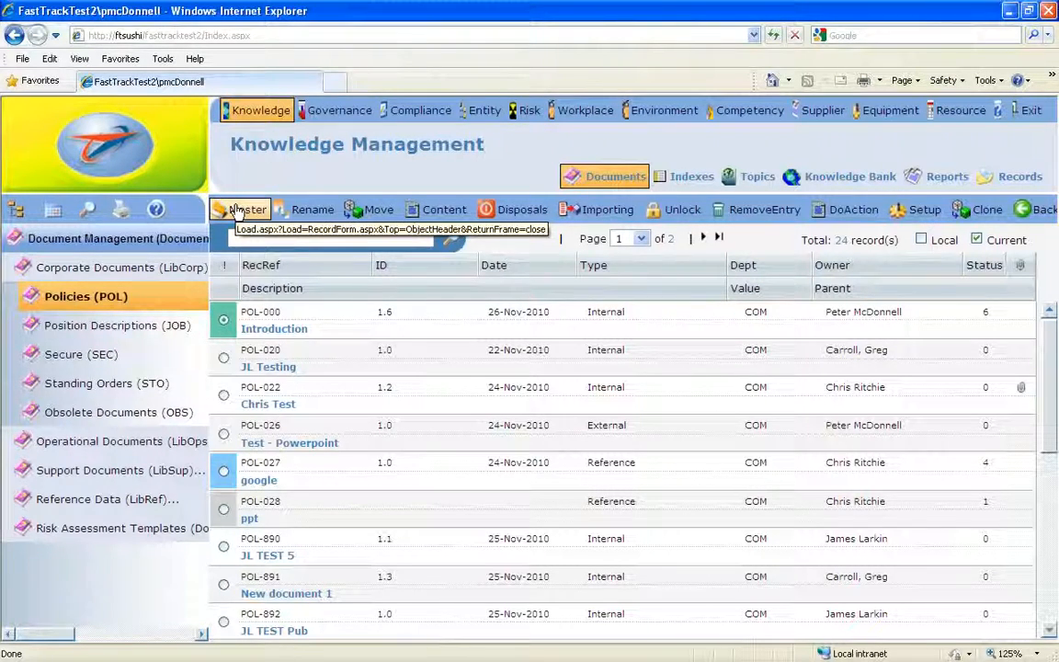
{"action": "left_click", "coordinate": [1032, 211]}
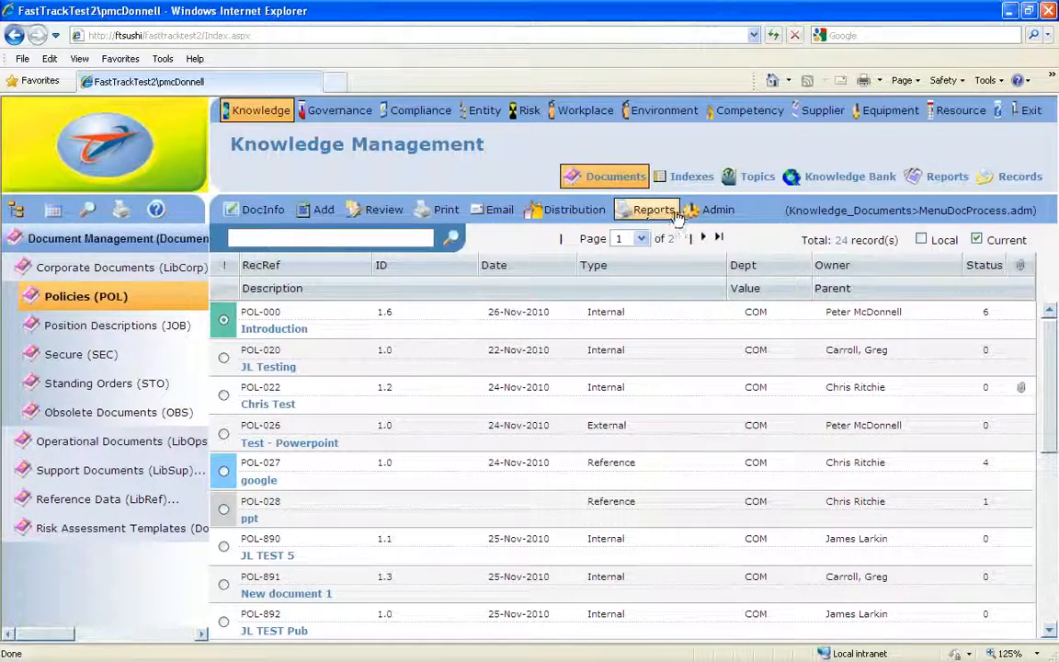
{"action": "left_click", "coordinate": [714, 210]}
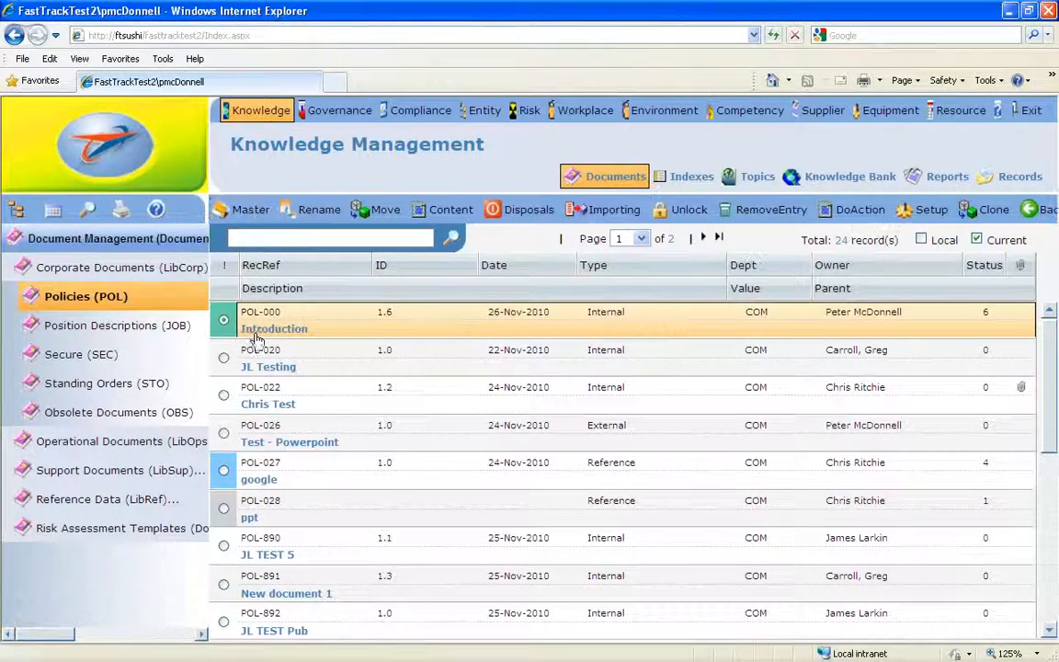
{"action": "left_click", "coordinate": [241, 212]}
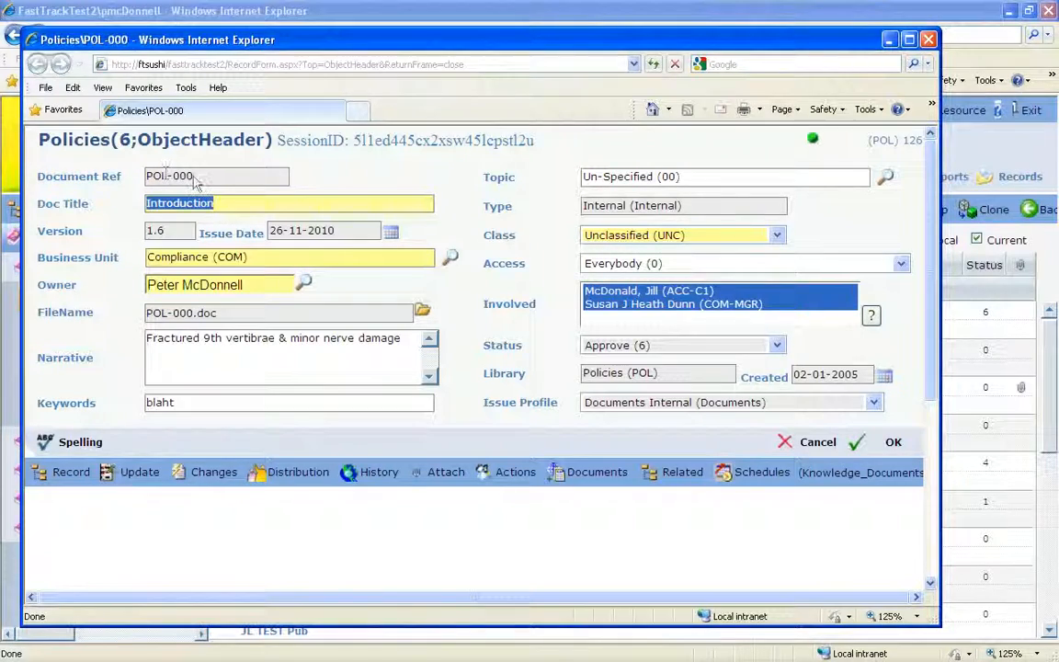
{"action": "left_click", "coordinate": [929, 40]}
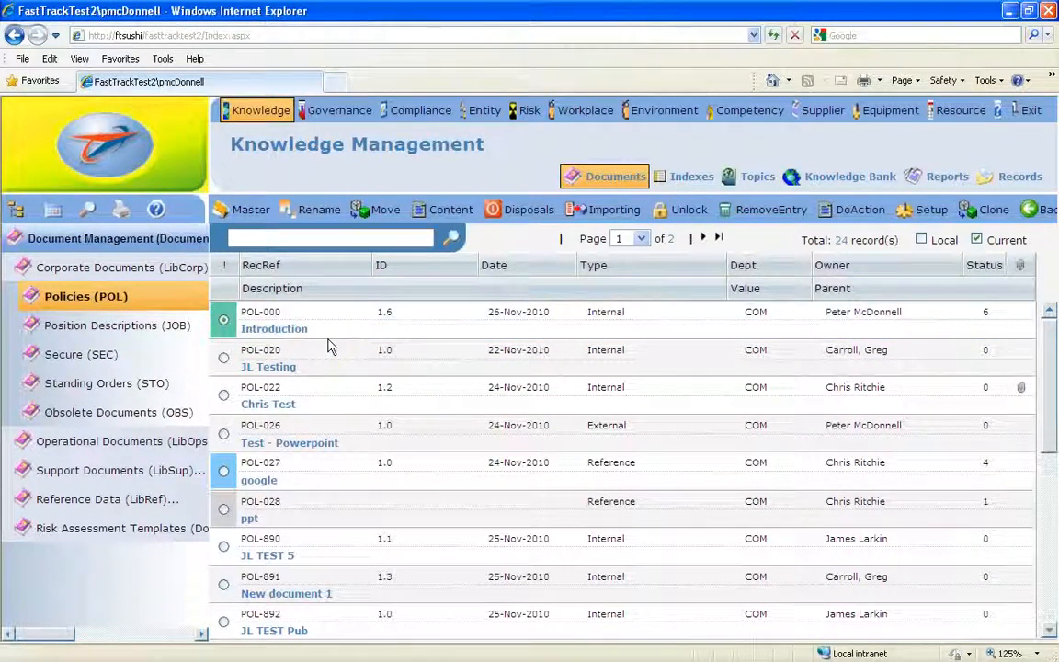
- Leave the Rename form and look through both pages of the Policies list for the reference numbers in use
{"action": "left_click", "coordinate": [315, 210]}
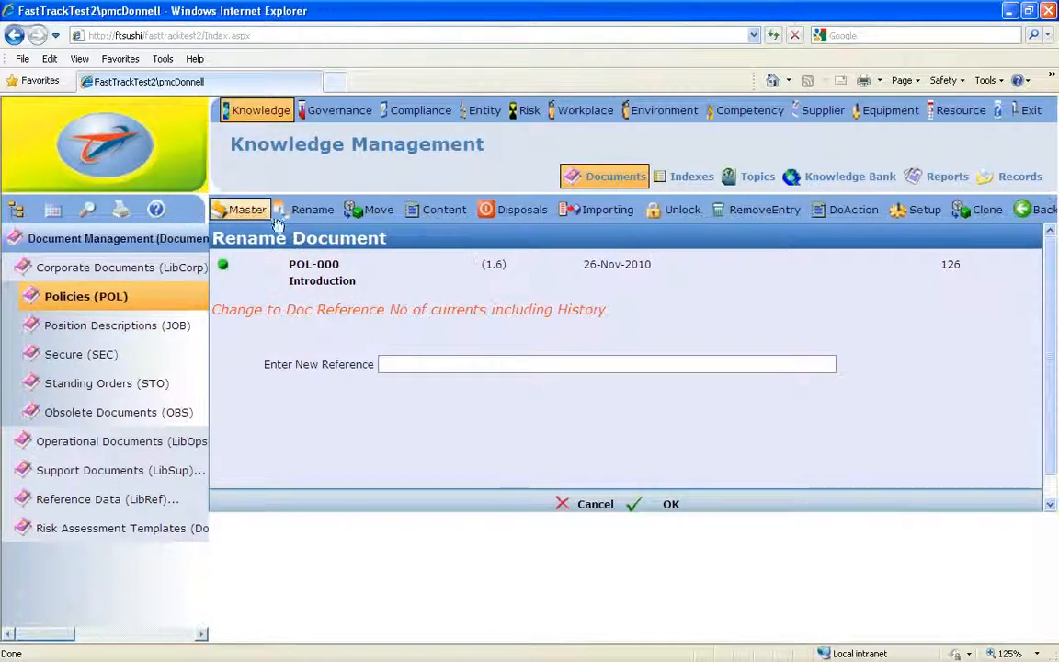
{"action": "left_click", "coordinate": [591, 181]}
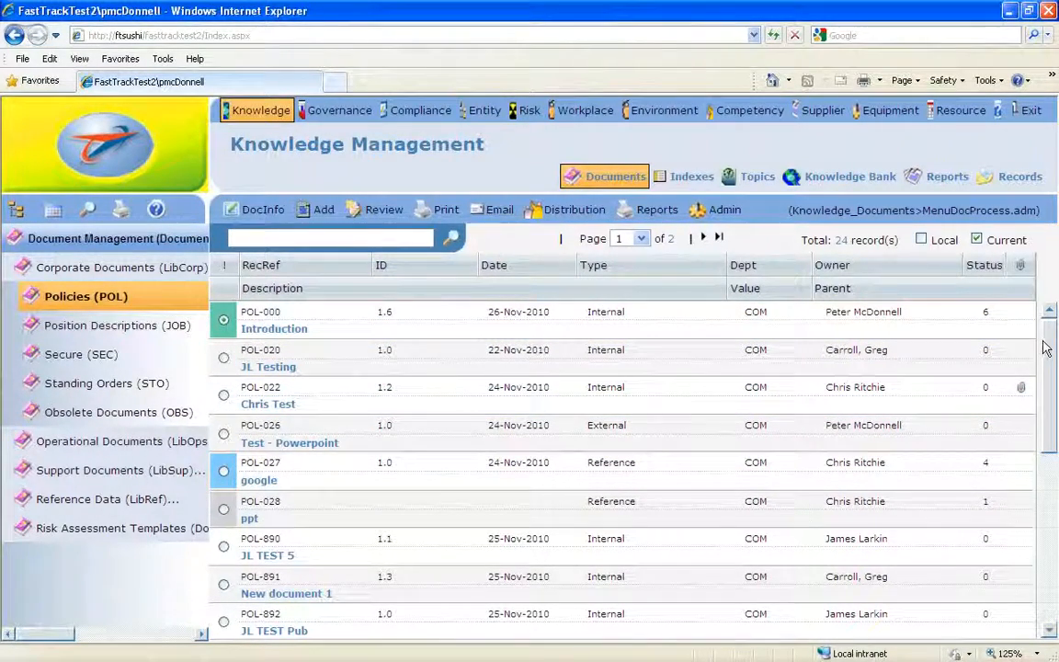
{"action": "left_click_drag", "start_coordinate": [1046, 349], "coordinate": [1053, 541]}
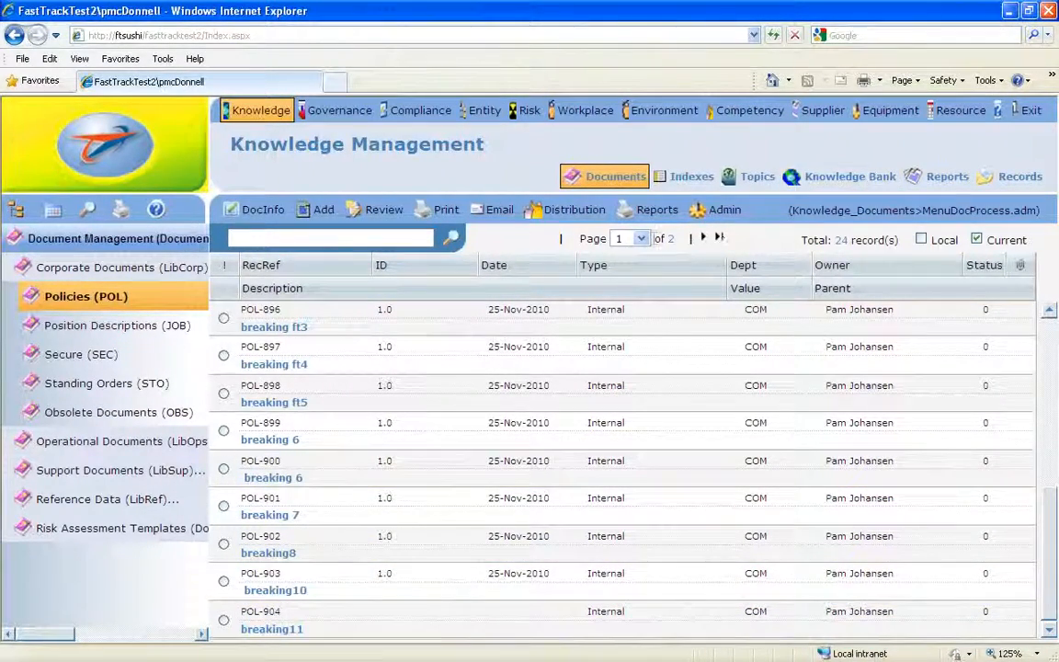
{"action": "left_click", "coordinate": [703, 239]}
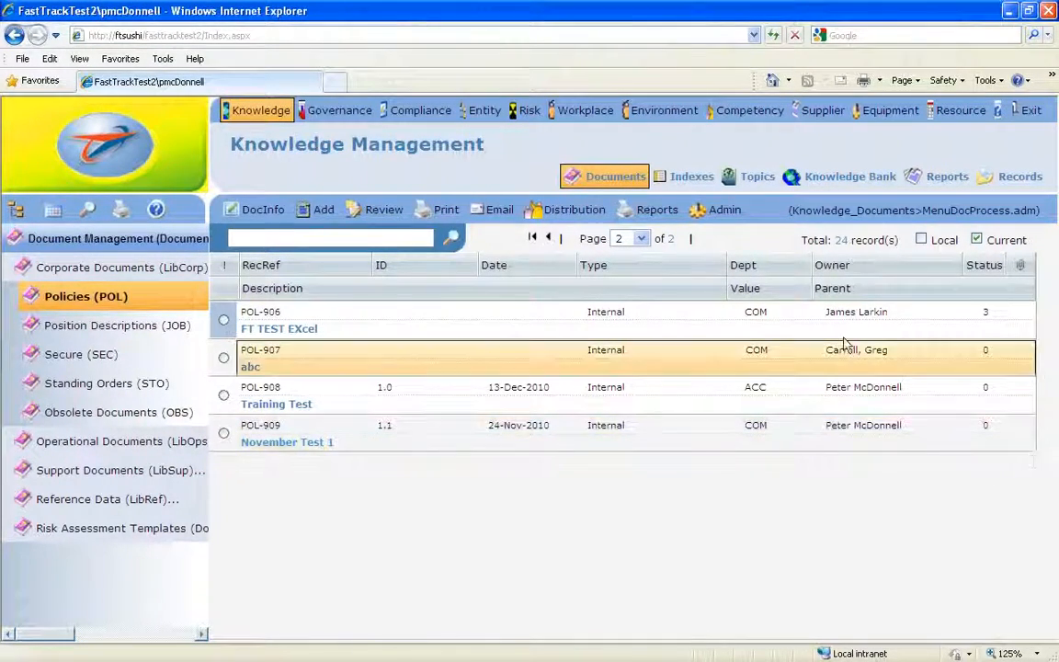
{"action": "left_click", "coordinate": [535, 239]}
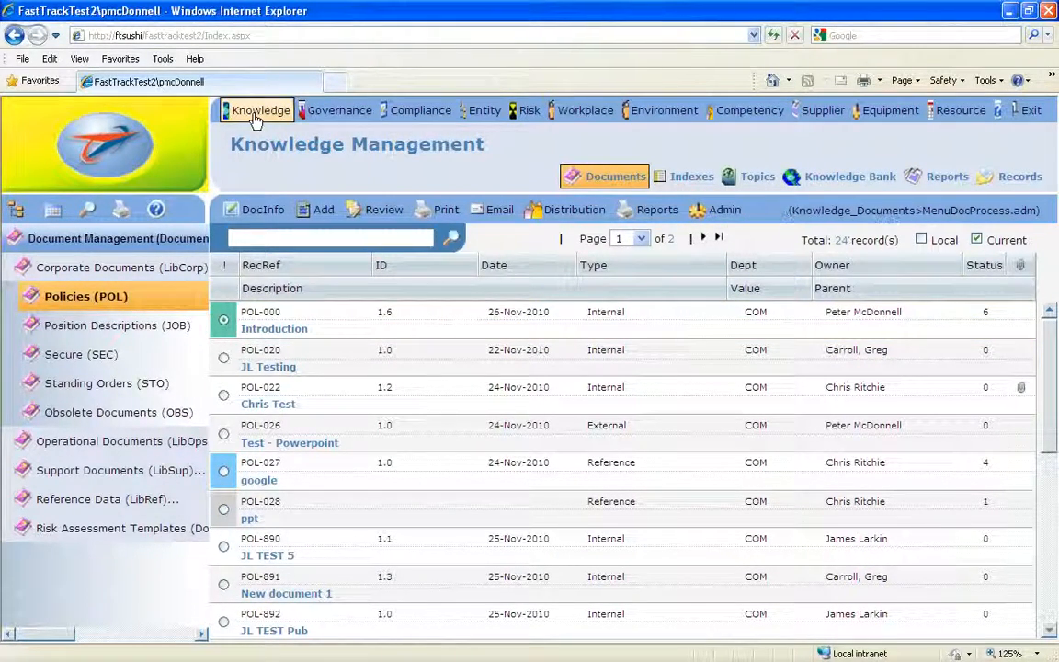
- Rename the POL-000 Introduction policy to the new reference POL-910 through the document administration commands
{"action": "left_click", "coordinate": [605, 179]}
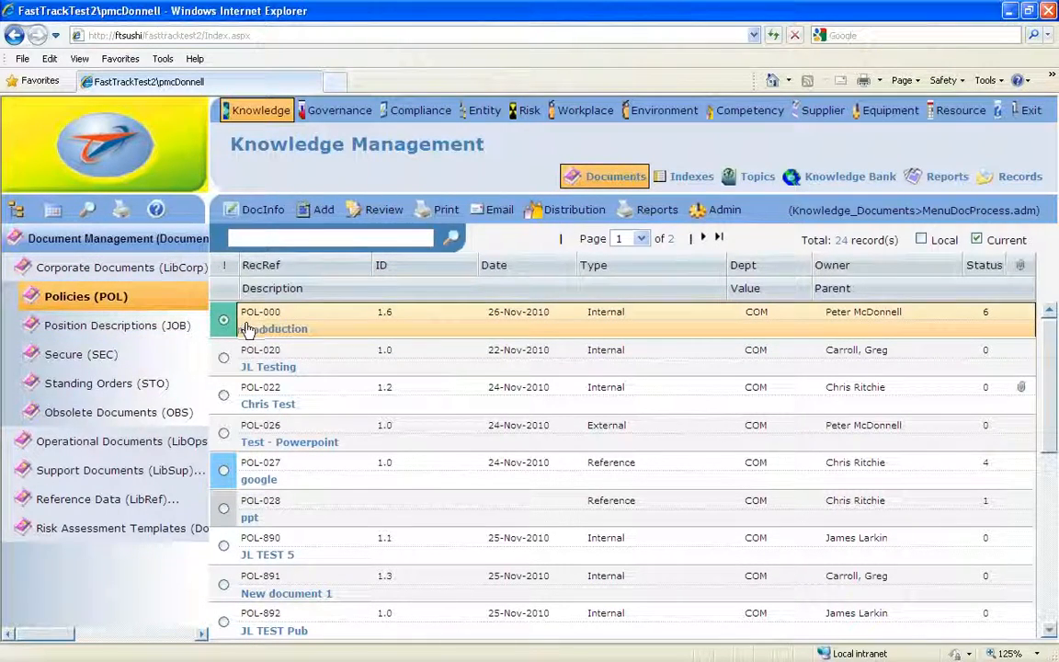
{"action": "left_click", "coordinate": [731, 211]}
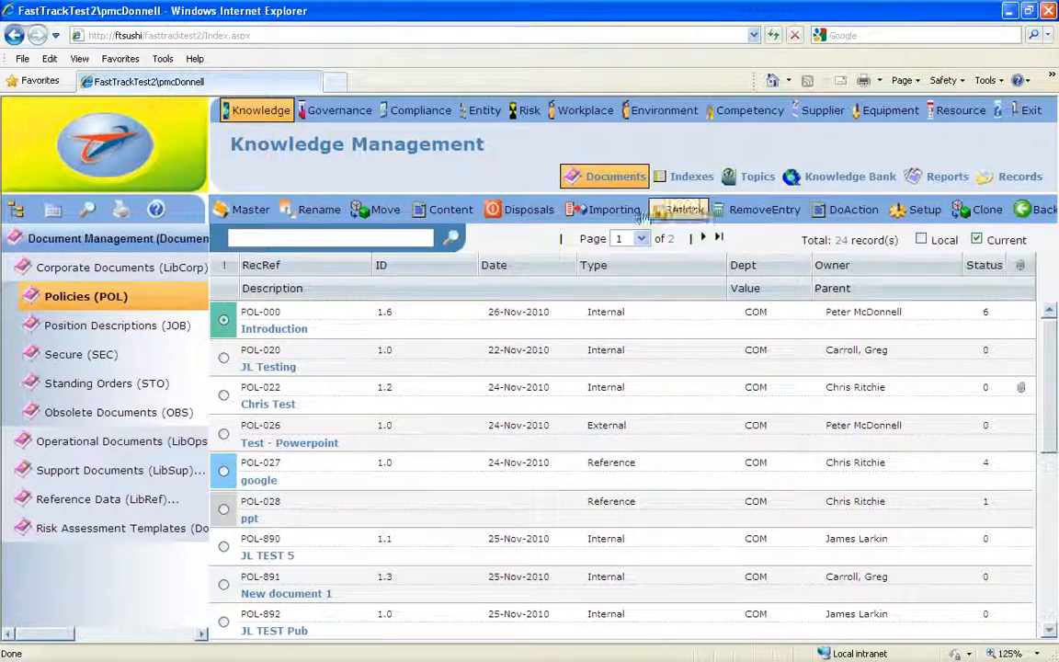
{"action": "left_click", "coordinate": [312, 211]}
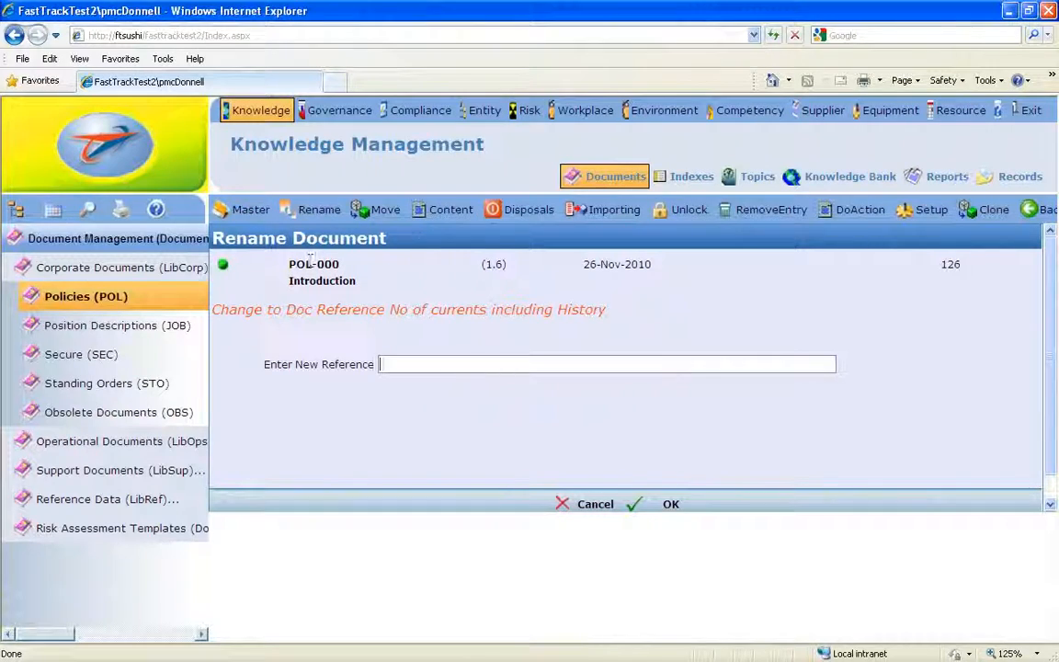
{"action": "left_click", "coordinate": [401, 364]}
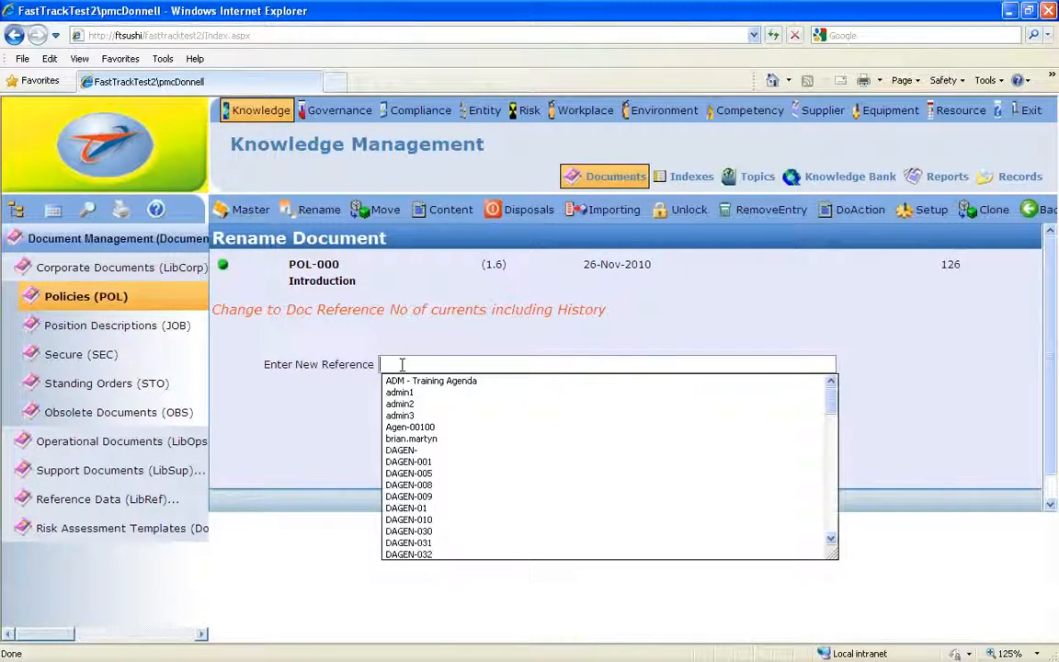
{"action": "type", "text": "P"}
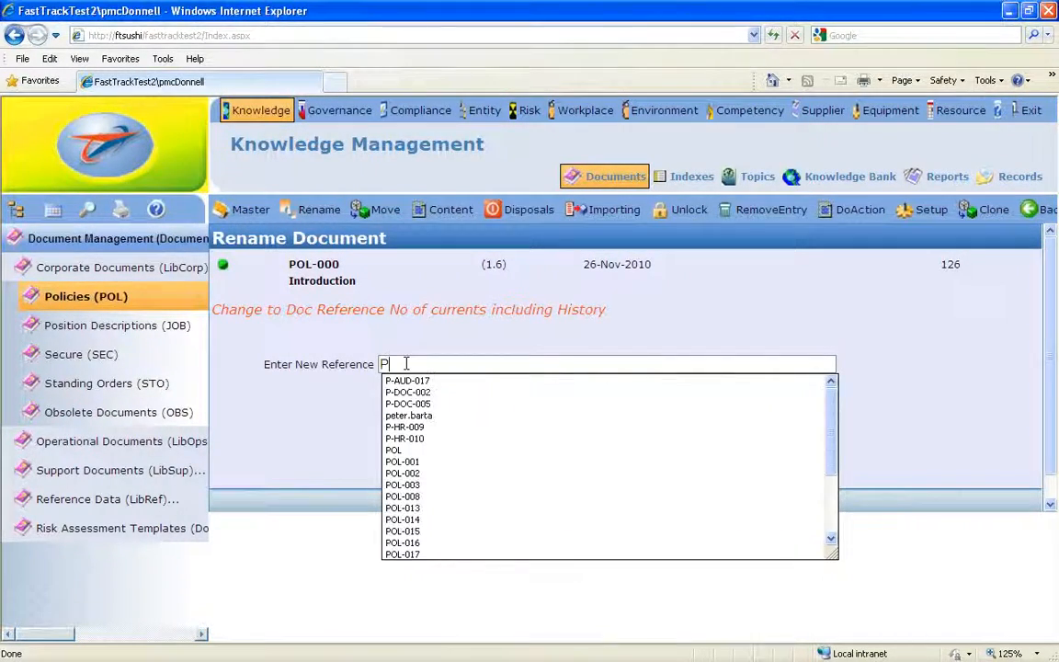
{"action": "type", "text": "OL-"}
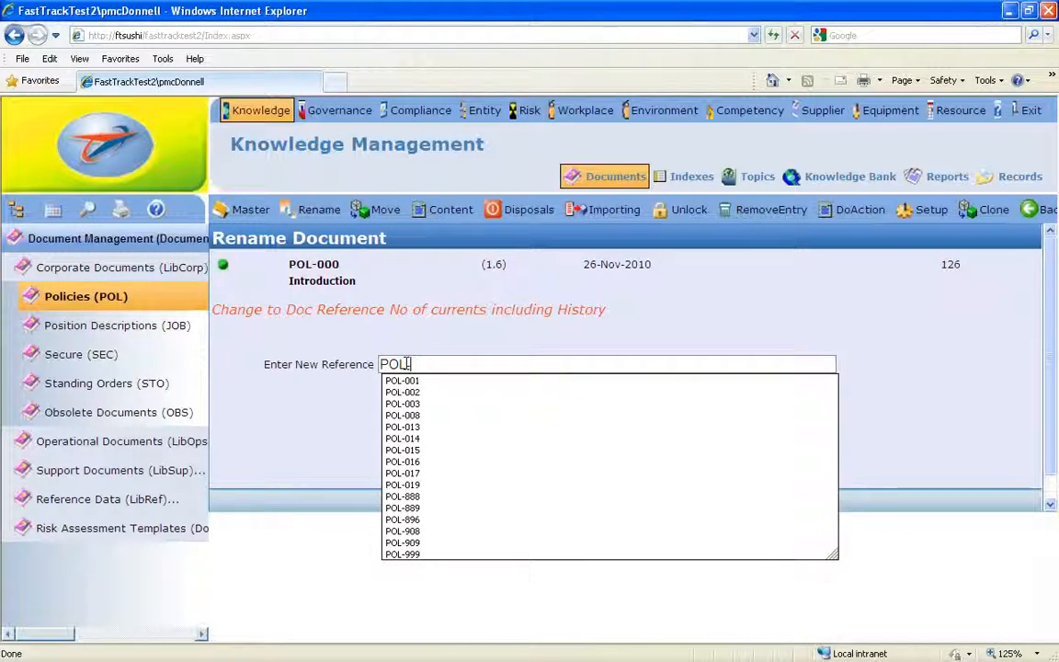
{"action": "type", "text": "910"}
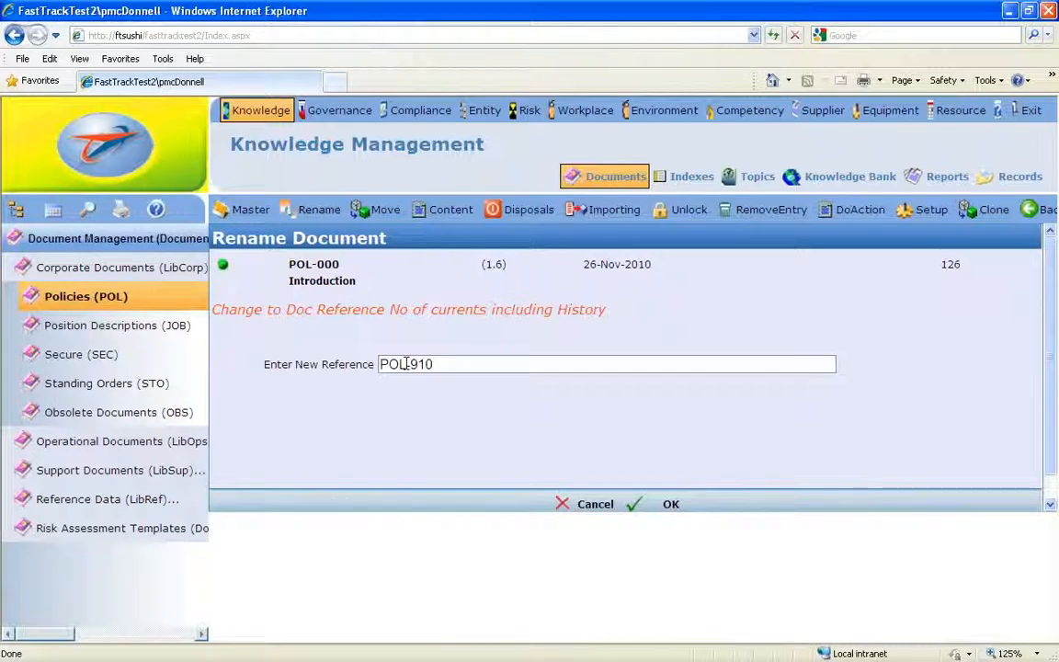
{"action": "left_click", "coordinate": [668, 507]}
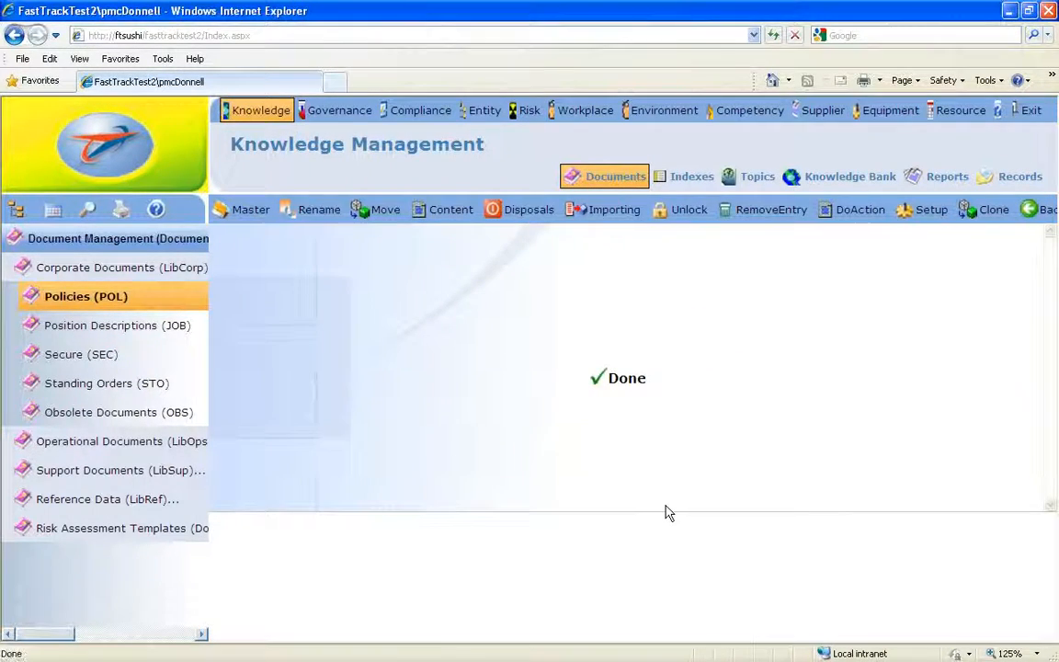
{"action": "left_click", "coordinate": [614, 382]}
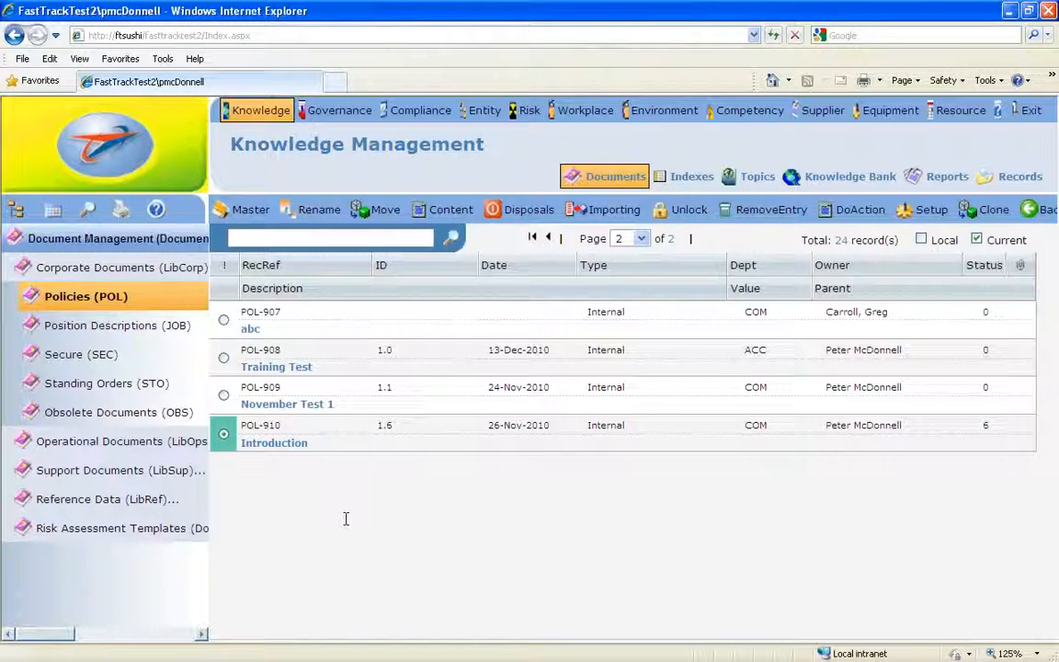
- Rename the POL-910 Introduction policy back to the reference POL-000
{"action": "left_click", "coordinate": [309, 212]}
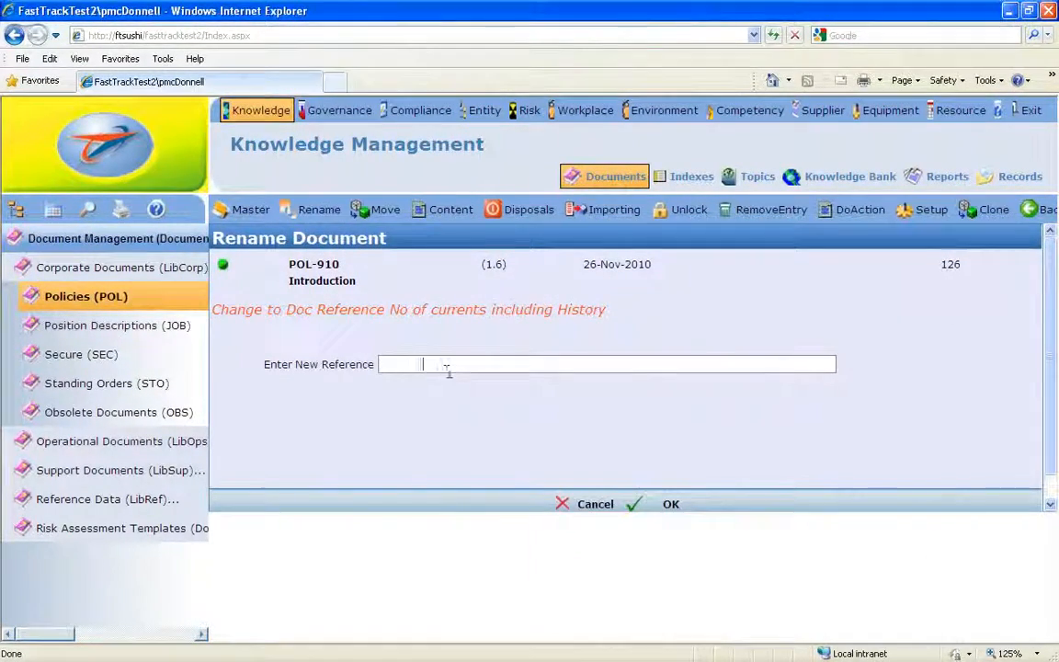
{"action": "type", "text": "P"}
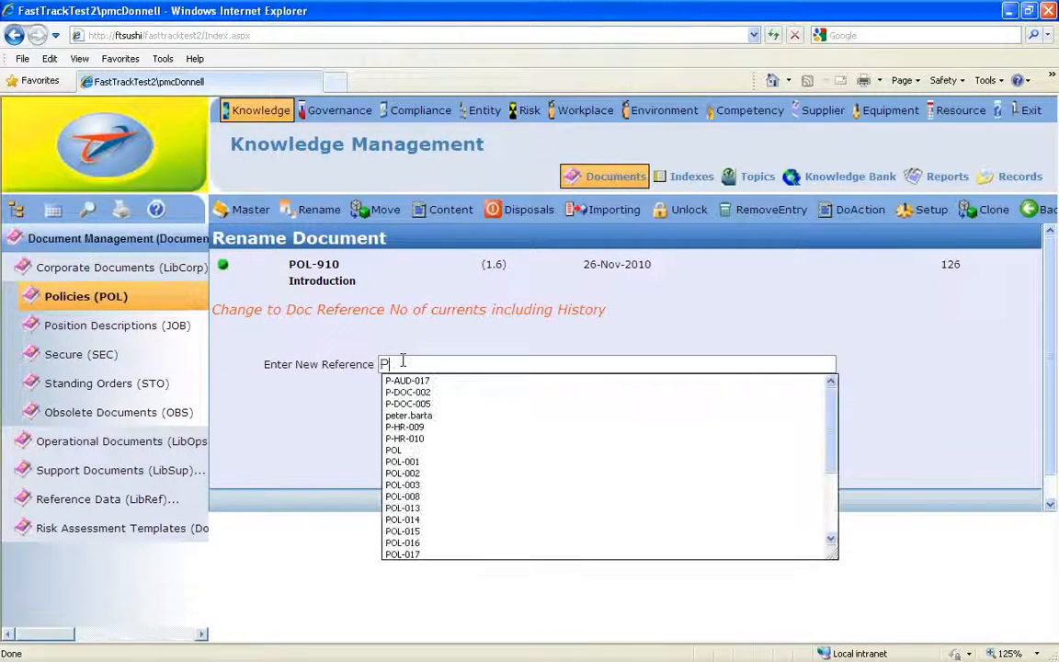
{"action": "type", "text": "OL-"}
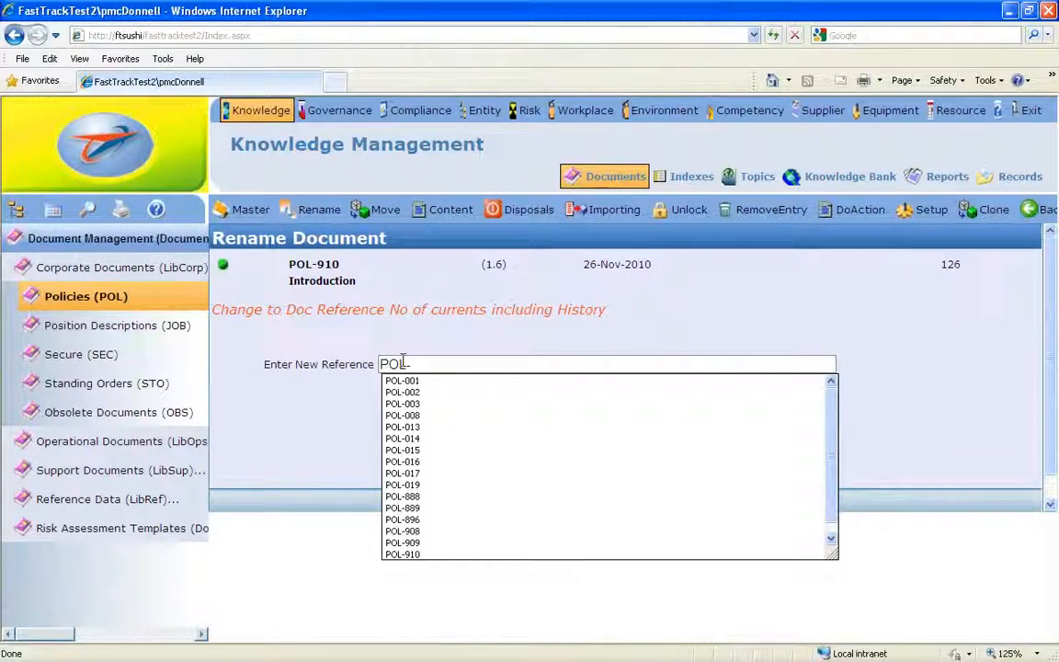
{"action": "type", "text": "000"}
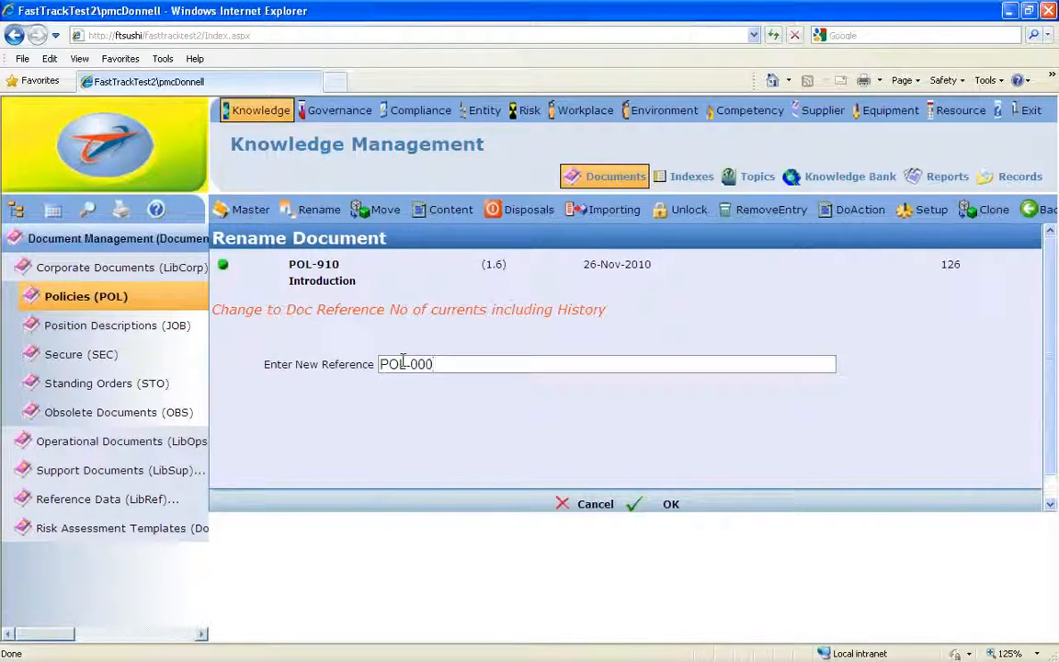
{"action": "left_click", "coordinate": [669, 507]}
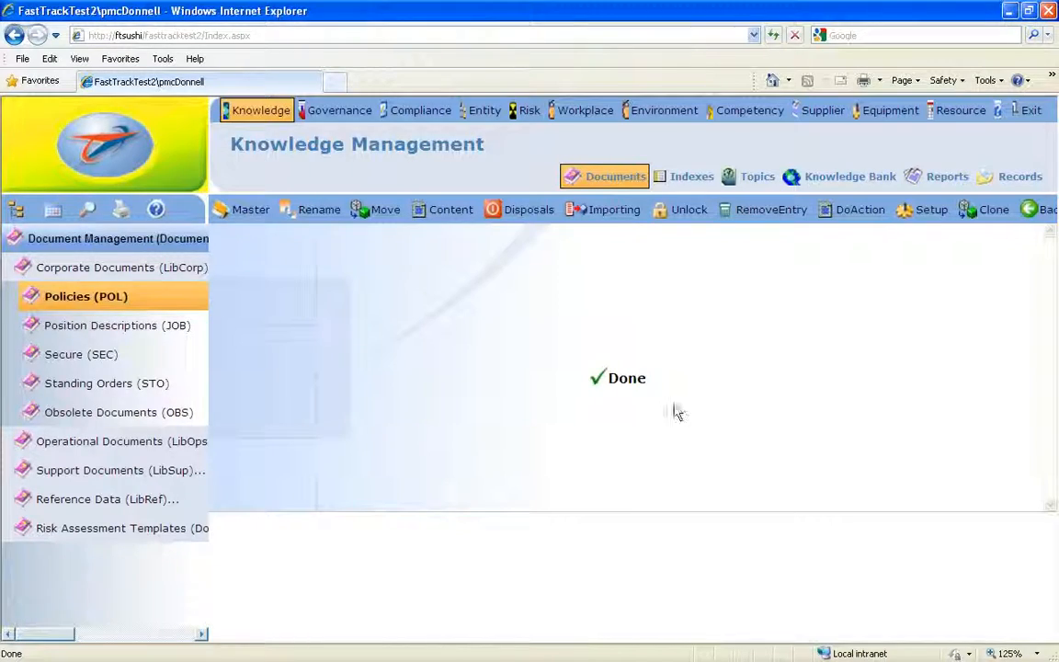
{"action": "left_click", "coordinate": [625, 379]}
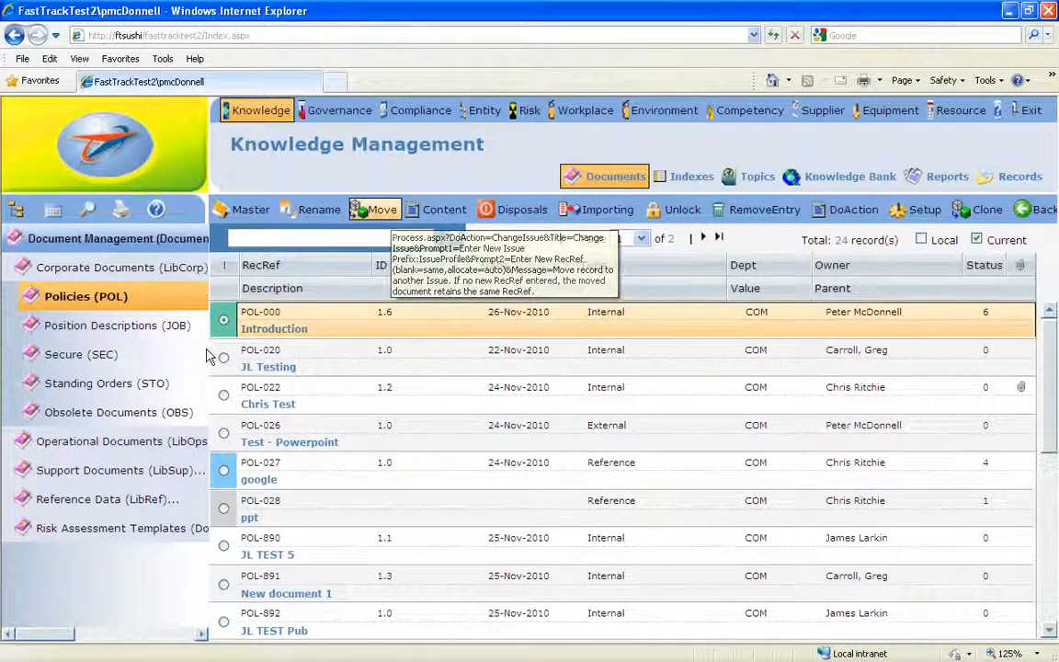
- Check the Standing Orders (STO) library, and move the POL-000 Introduction policy into it with the new reference STO-001
{"action": "left_click", "coordinate": [79, 397]}
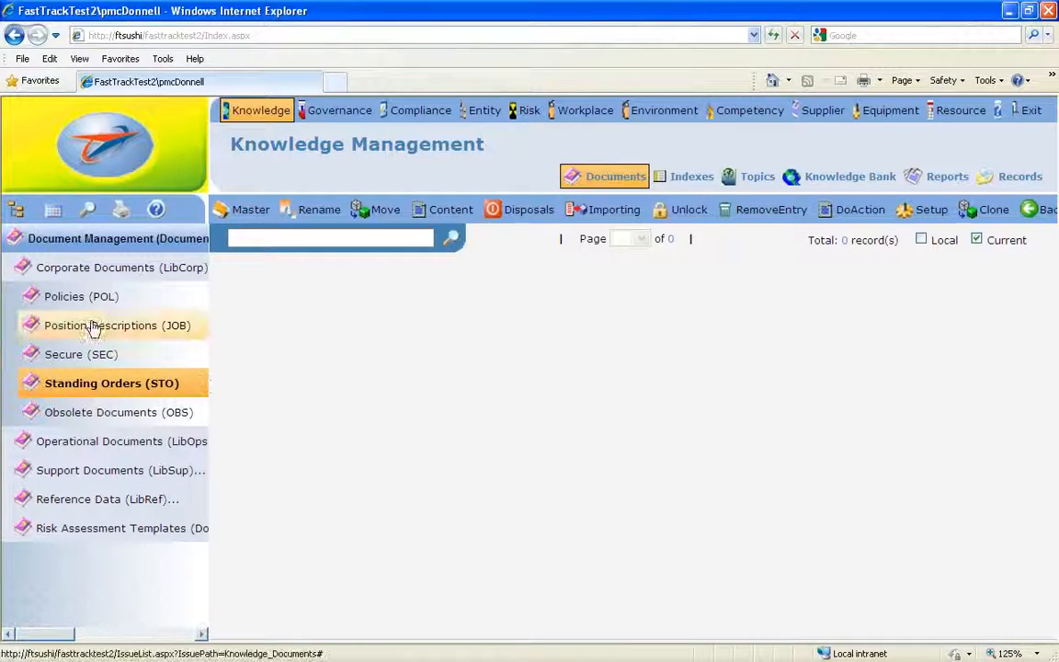
{"action": "left_click", "coordinate": [76, 297]}
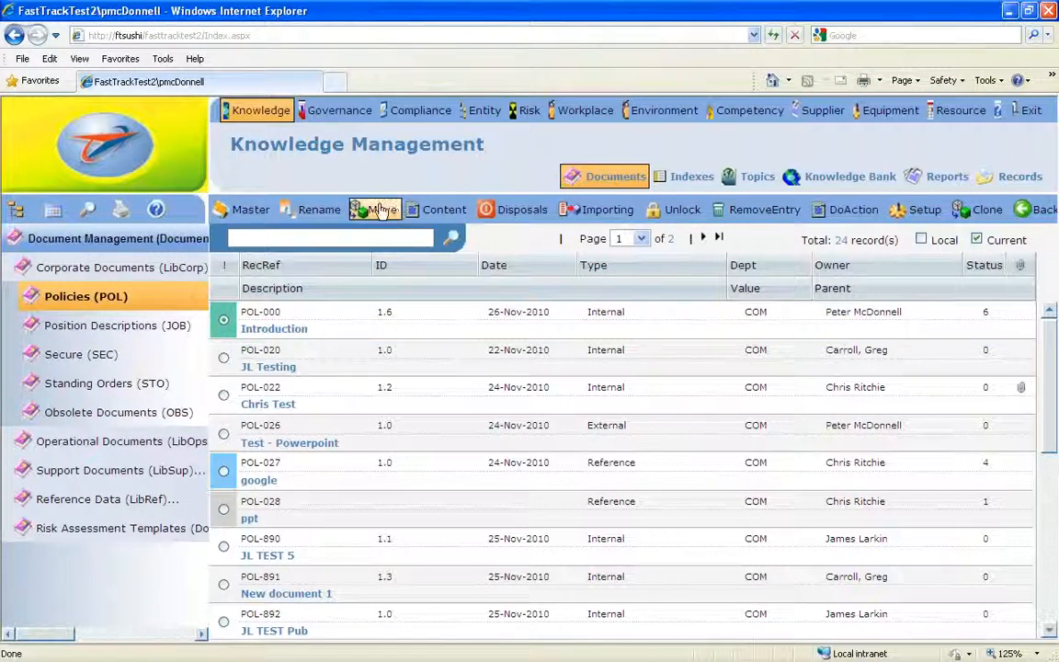
{"action": "left_click", "coordinate": [377, 209]}
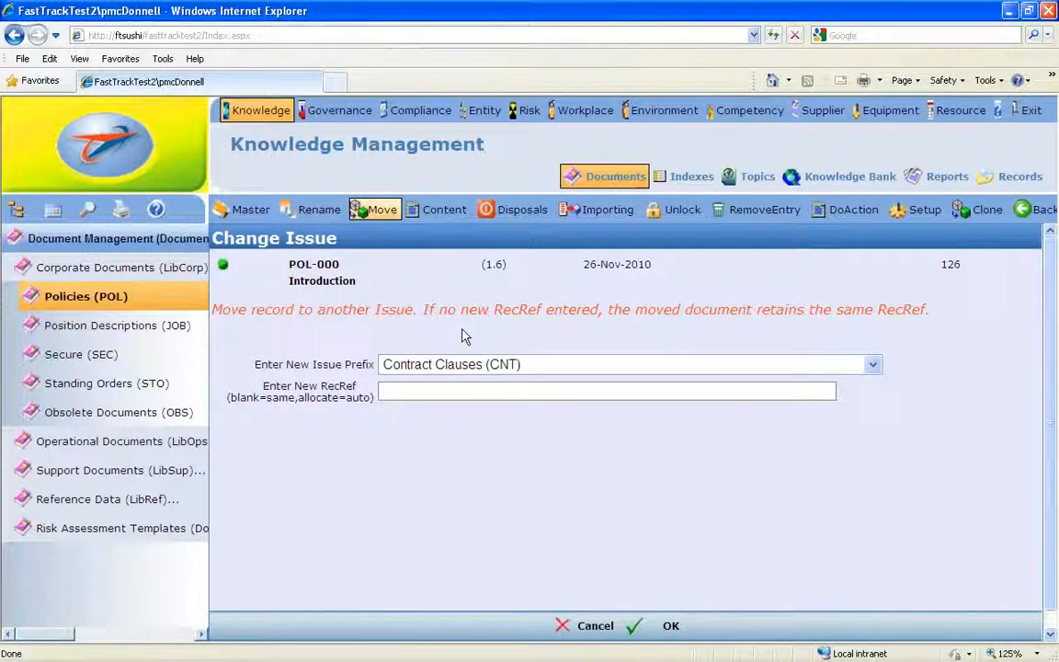
{"action": "left_click", "coordinate": [874, 366]}
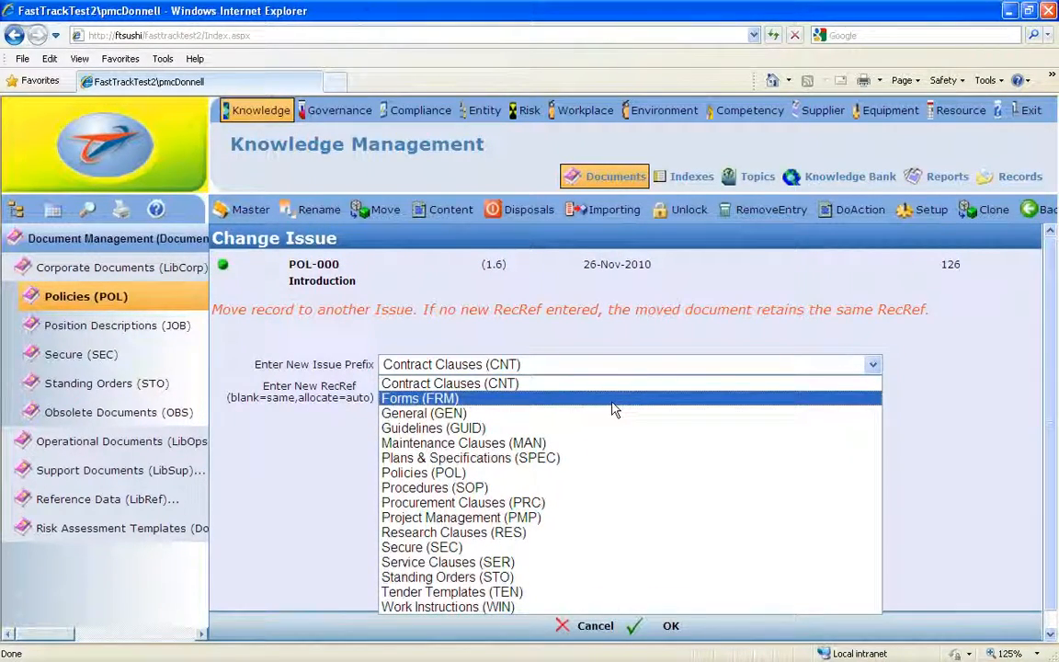
{"action": "left_click", "coordinate": [524, 579]}
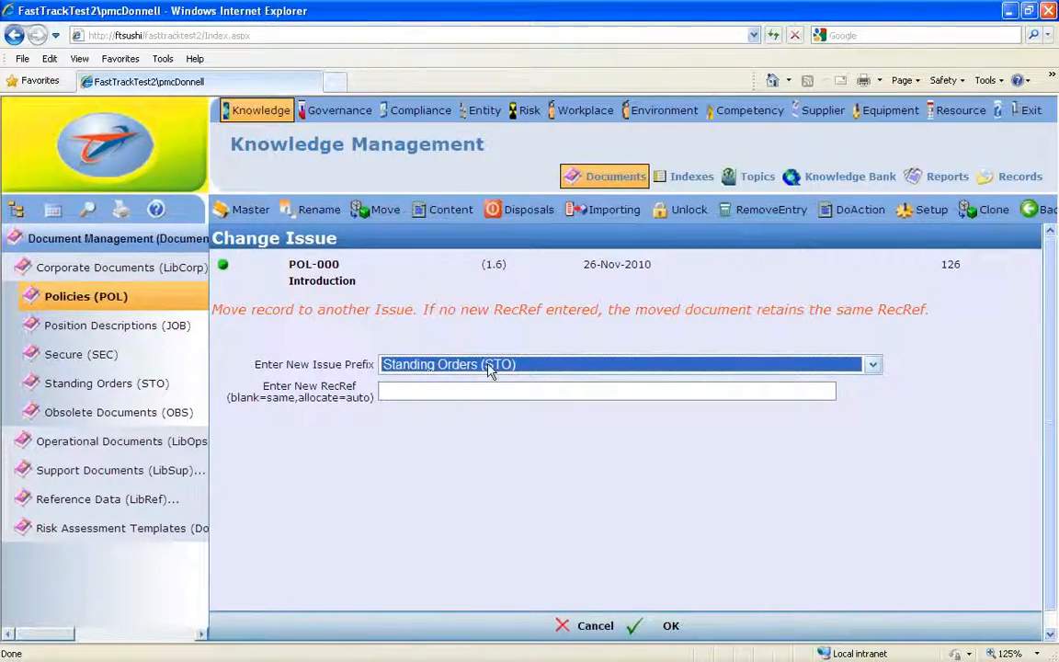
{"action": "left_click", "coordinate": [446, 393]}
{"action": "left_click", "coordinate": [399, 391]}
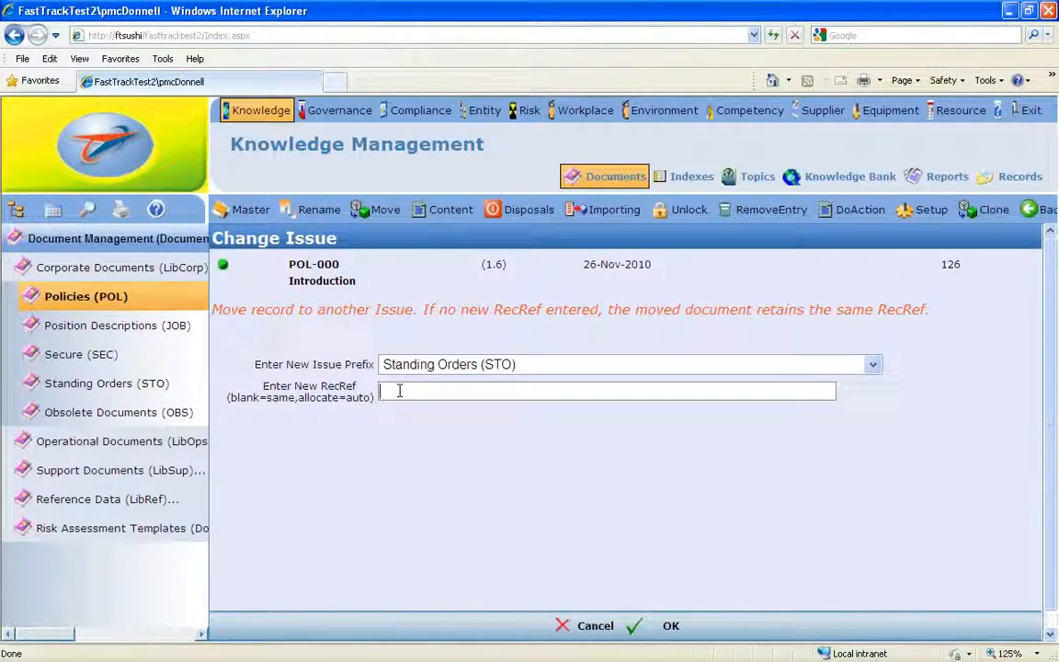
{"action": "type", "text": "STO-"}
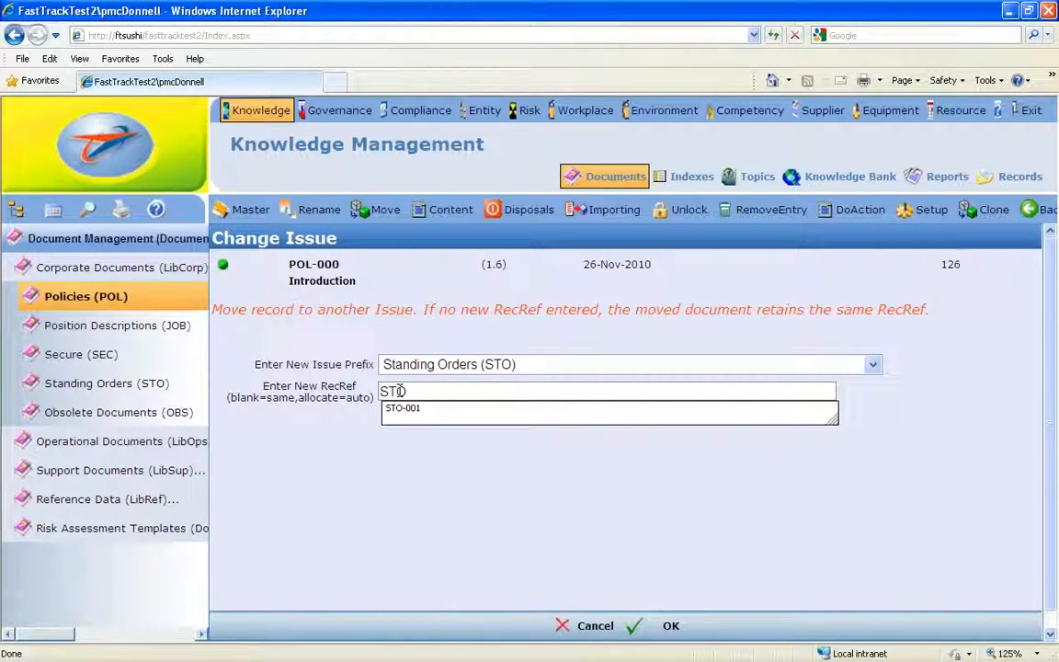
{"action": "type", "text": "001"}
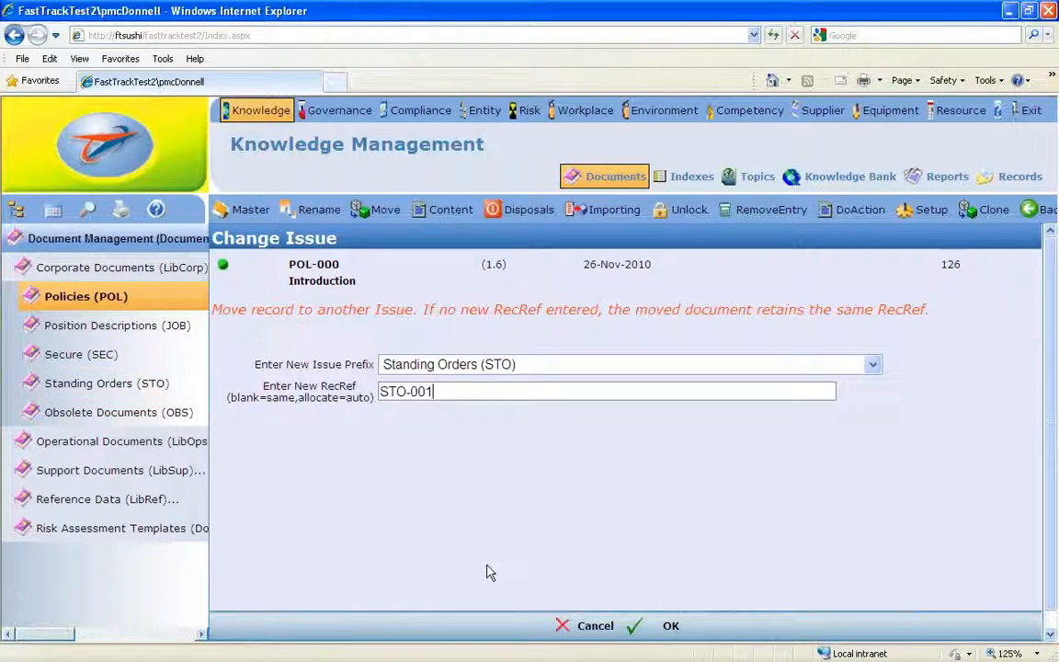
{"action": "left_click", "coordinate": [669, 627]}
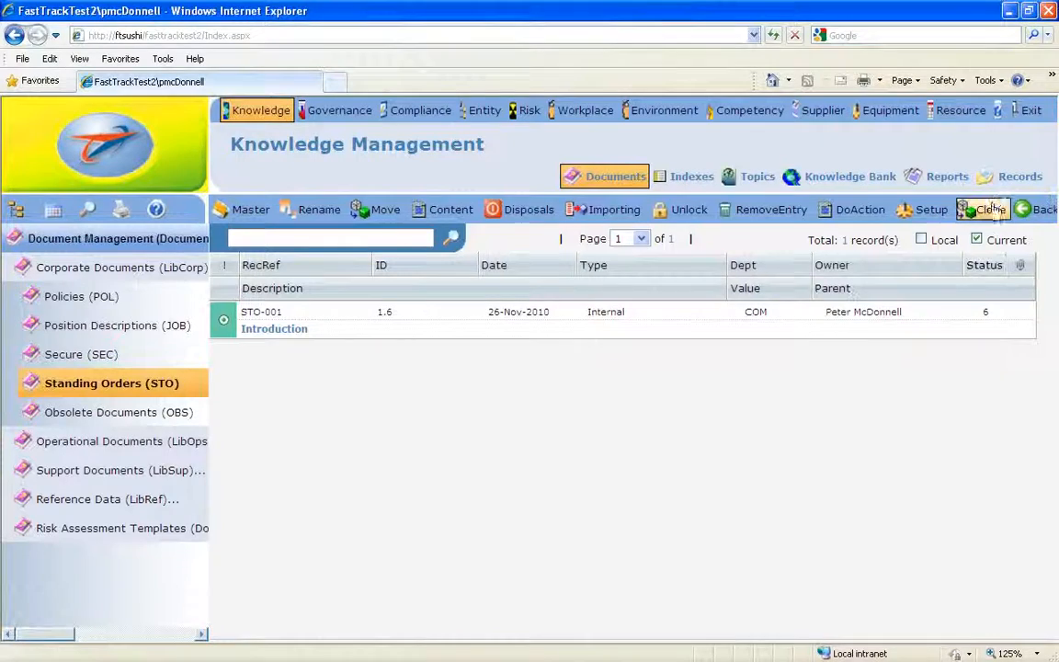
- View the product version information in its separate window, bring the window fully into view, and close it
{"action": "left_click", "coordinate": [999, 110]}
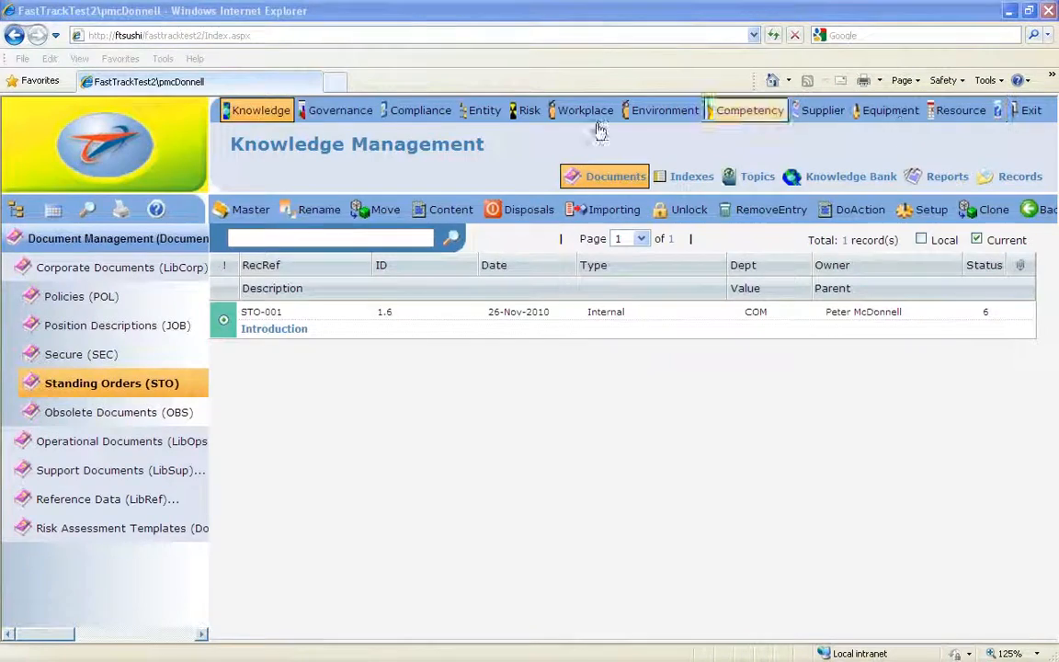
{"action": "left_click_drag", "start_coordinate": [0, 31], "coordinate": [573, 25]}
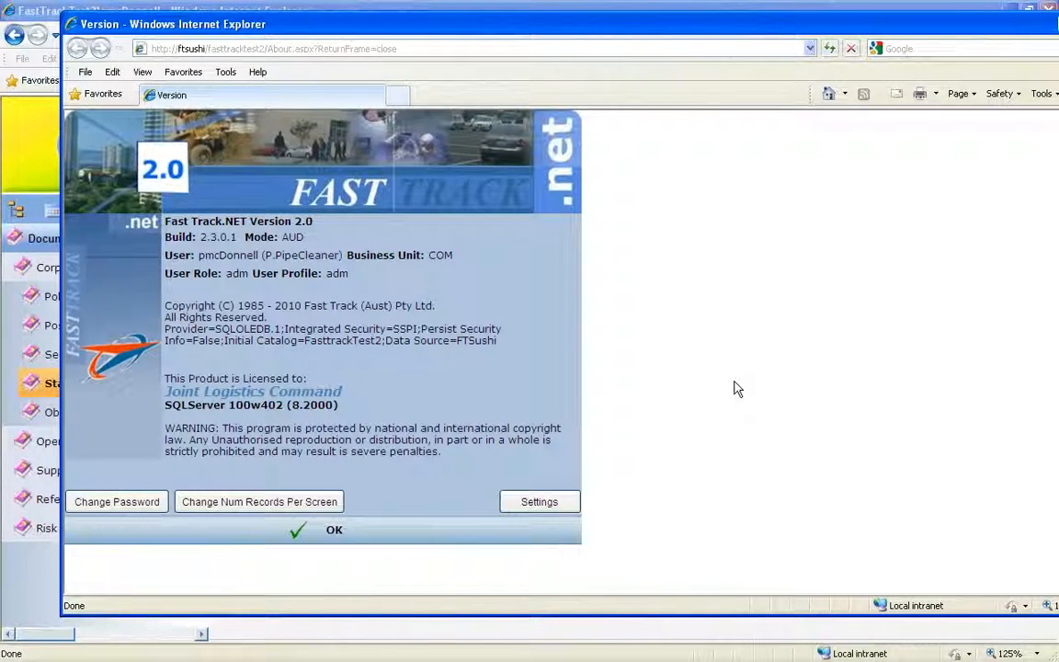
{"action": "left_click_drag", "start_coordinate": [846, 20], "coordinate": [782, 42]}
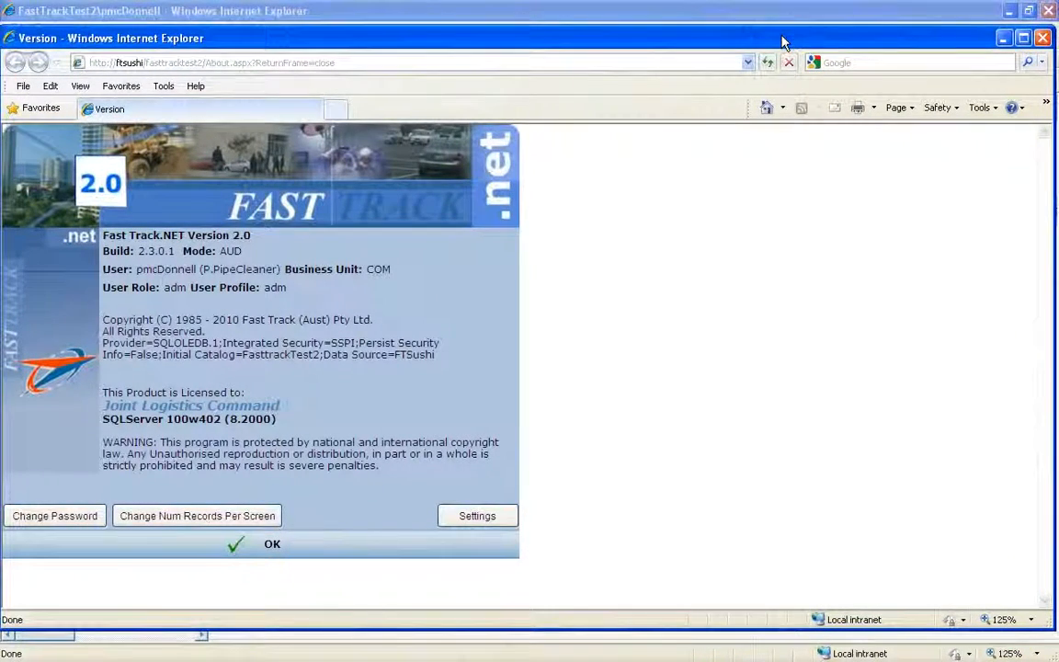
{"action": "left_click", "coordinate": [1045, 38]}
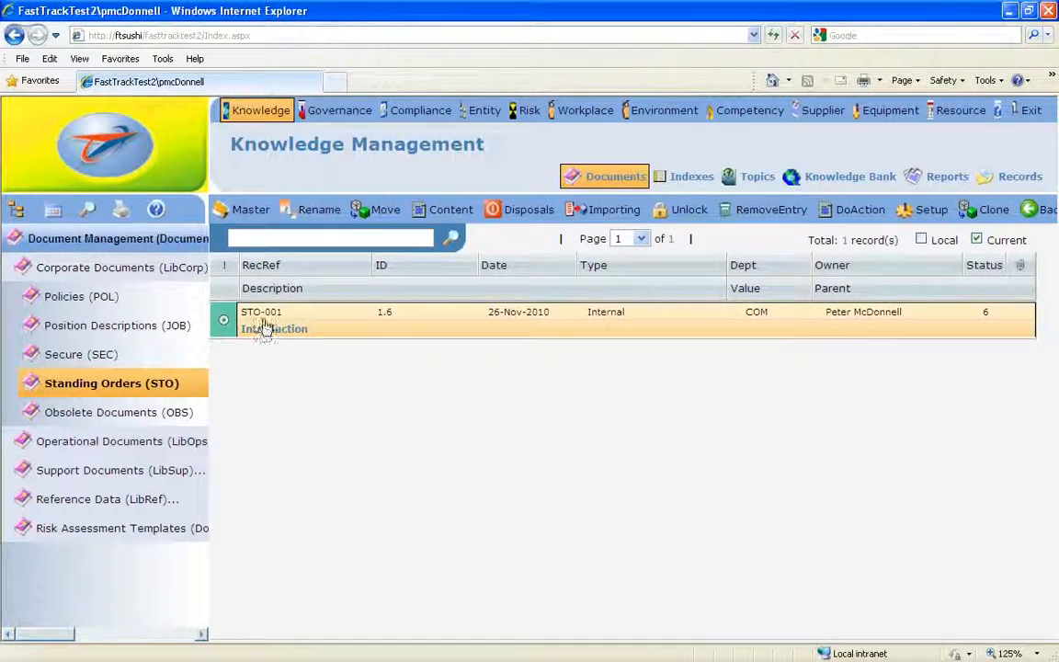
- Open the Policies (POL) library, look through the content template files down to Document.doc, and return to the documents list
{"action": "left_click", "coordinate": [64, 295]}
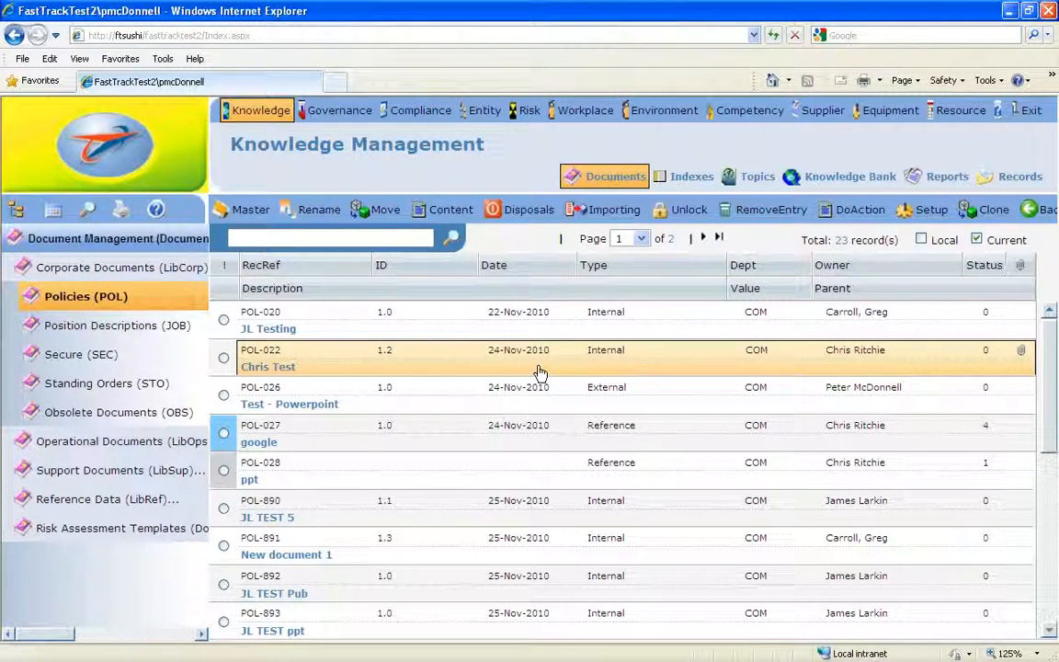
{"action": "left_click", "coordinate": [458, 214]}
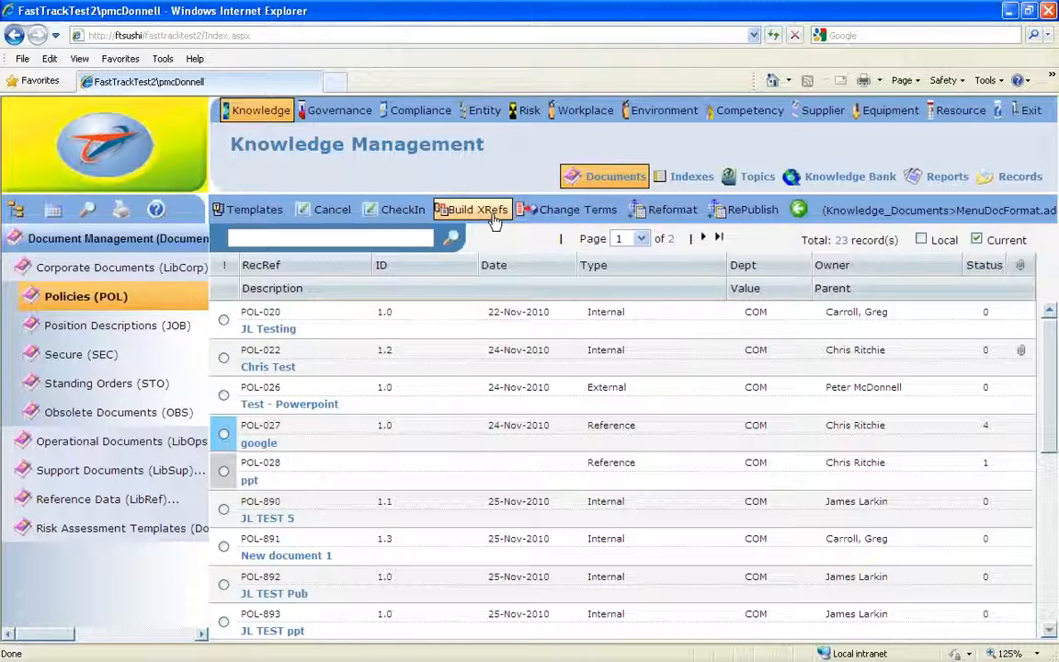
{"action": "left_click", "coordinate": [246, 212]}
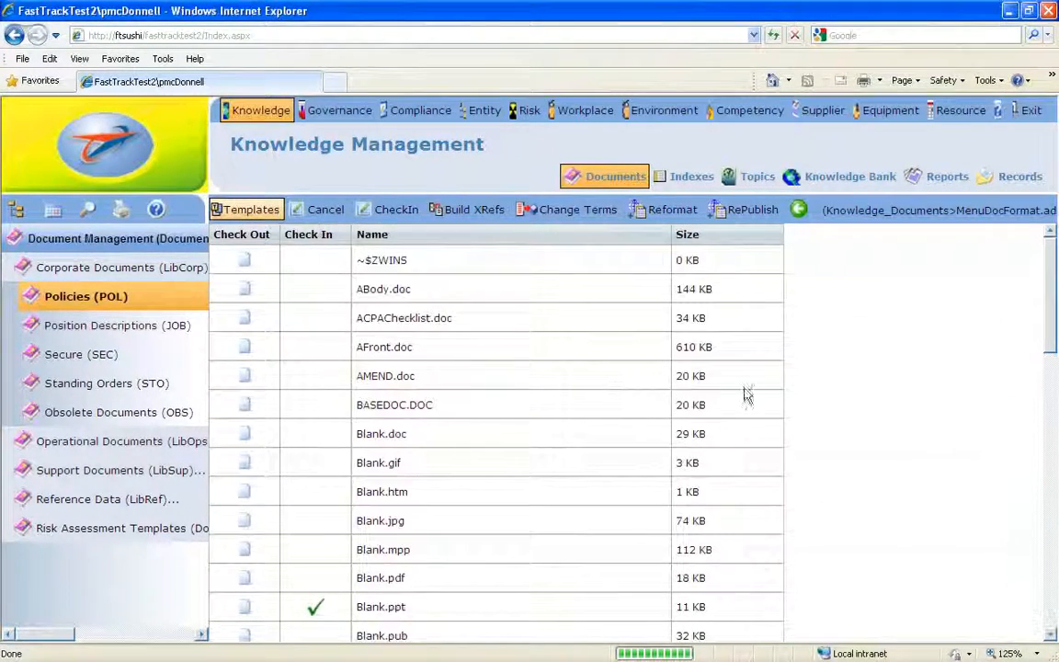
{"action": "scroll", "coordinate": [1053, 308], "scroll_direction": "down", "scroll_amount": 5}
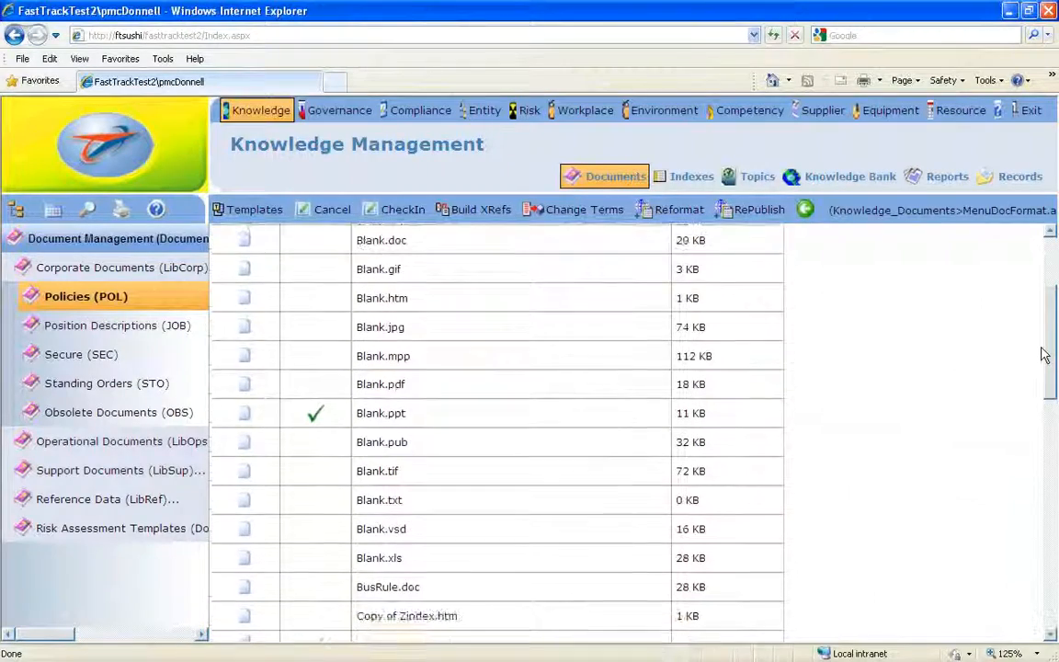
{"action": "scroll", "coordinate": [1042, 387], "scroll_direction": "down", "scroll_amount": 2}
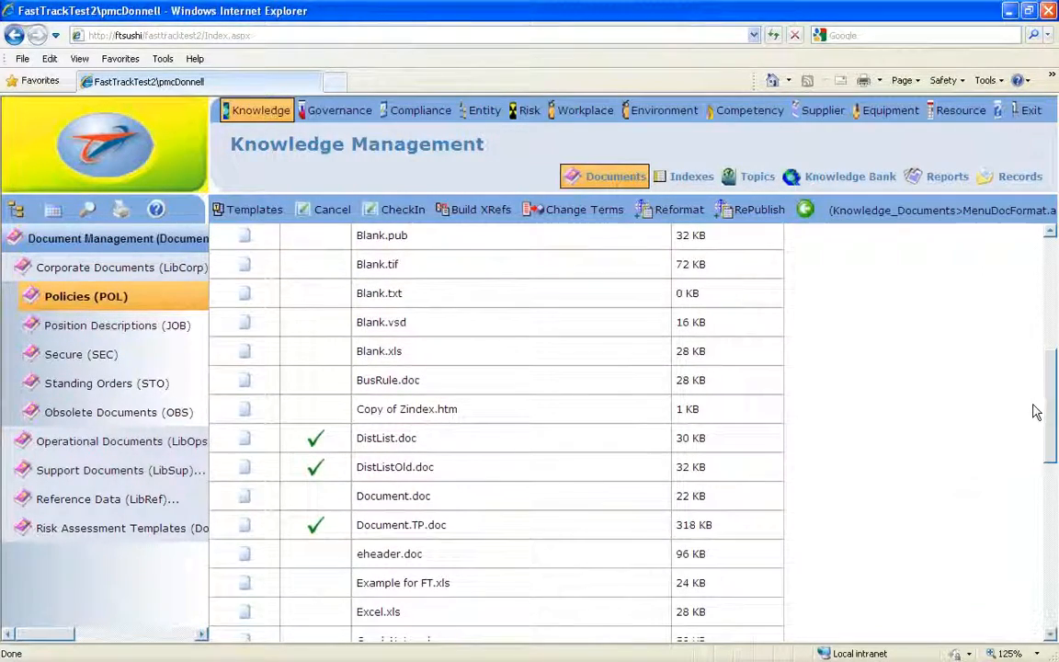
{"action": "left_click_drag", "start_coordinate": [1050, 386], "coordinate": [1045, 422]}
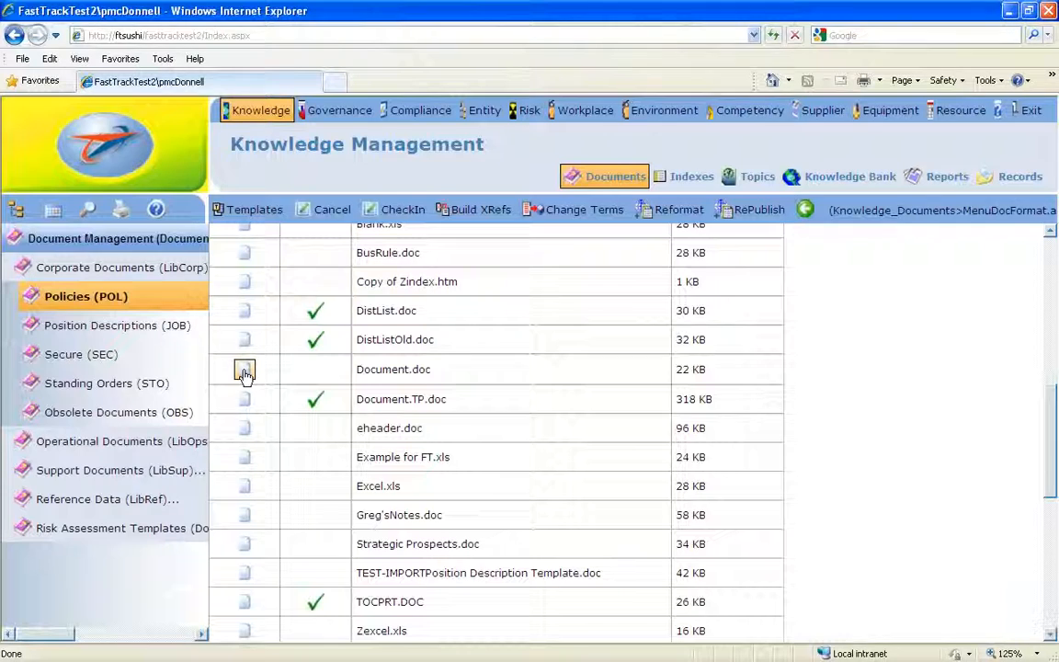
{"action": "left_click", "coordinate": [606, 177]}
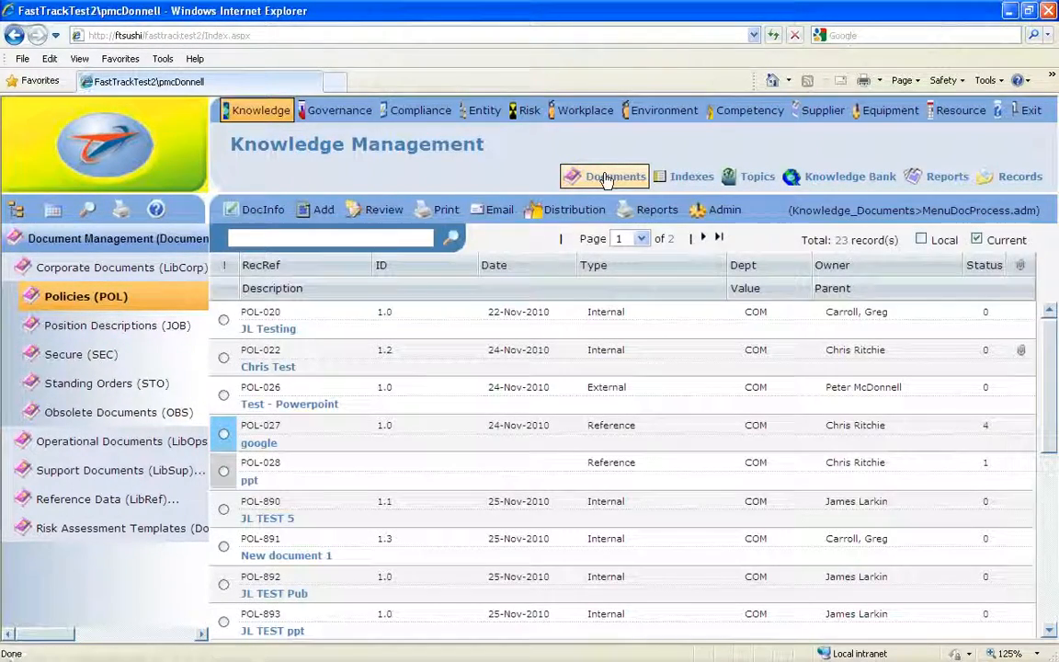
- Dispose of the POL-020 JL Testing policy in the Policies (POL) library as obsolete, with the close status Obsolete (10)
{"action": "left_click", "coordinate": [719, 213]}
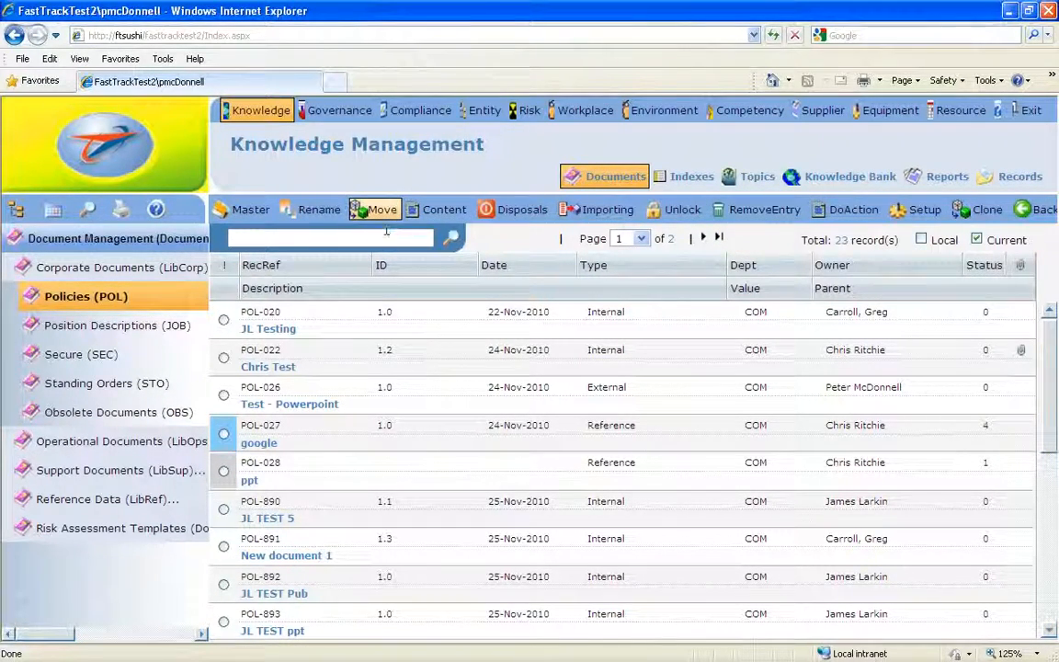
{"action": "left_click", "coordinate": [529, 210]}
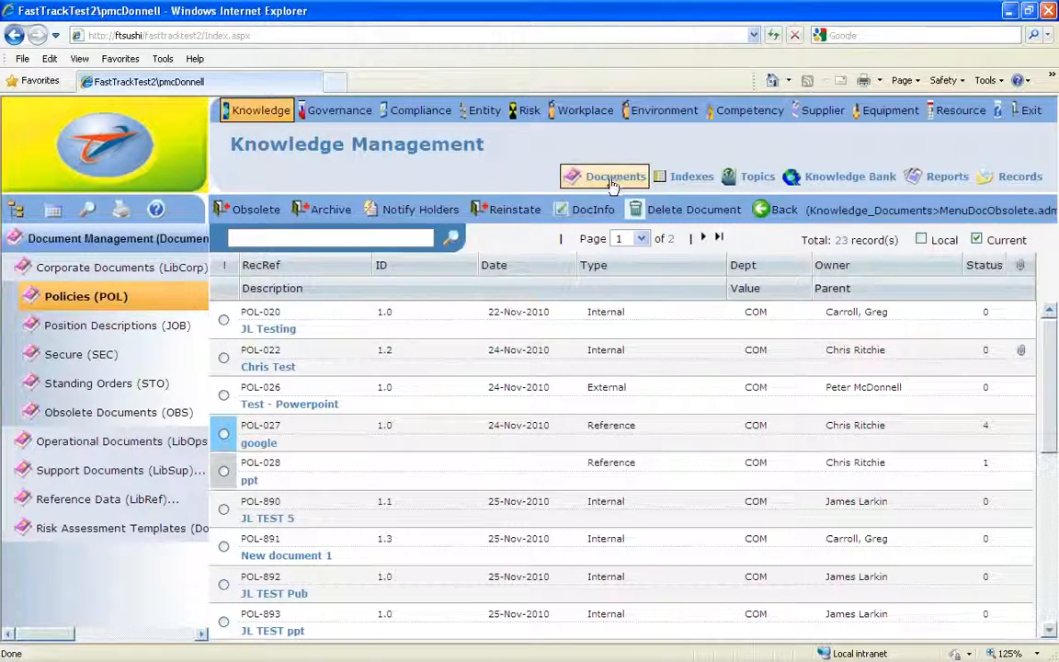
{"action": "left_click", "coordinate": [87, 298]}
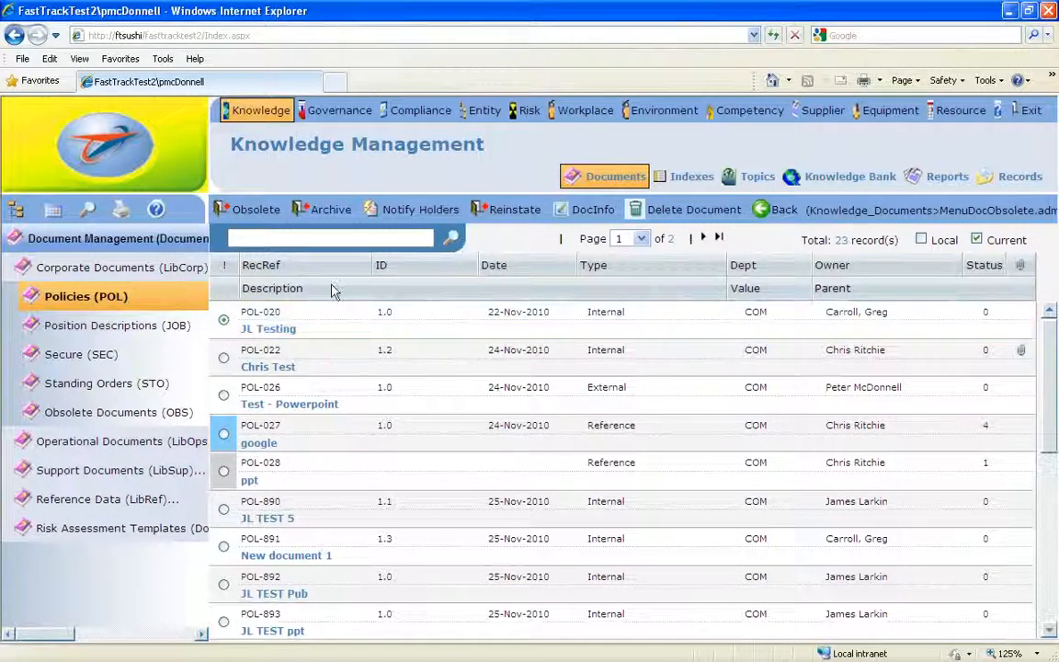
{"action": "left_click", "coordinate": [250, 210]}
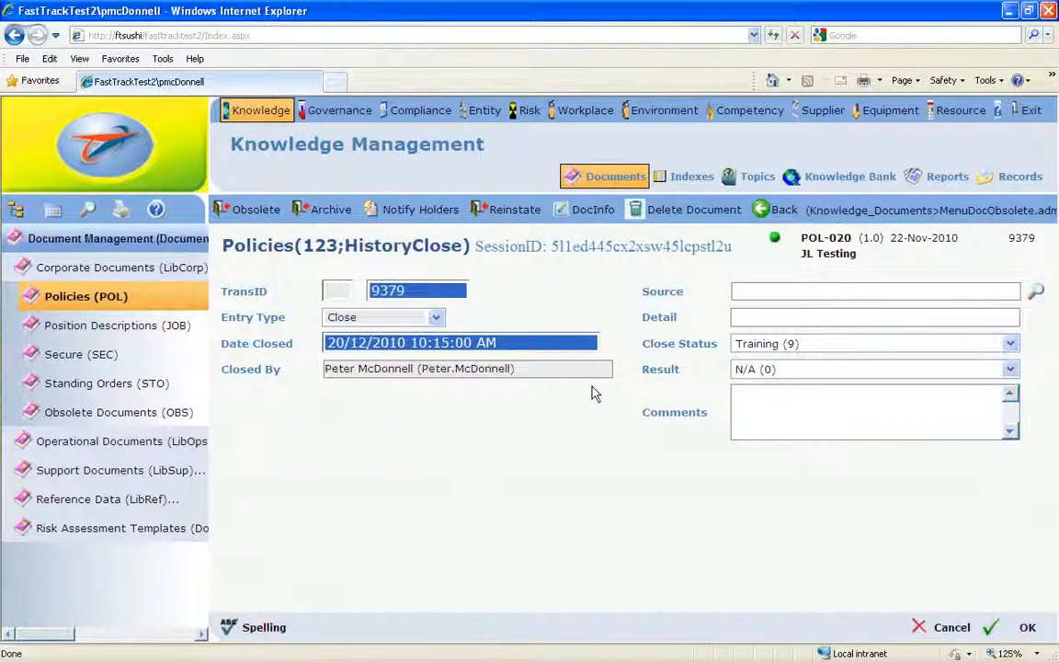
{"action": "left_click", "coordinate": [1011, 344]}
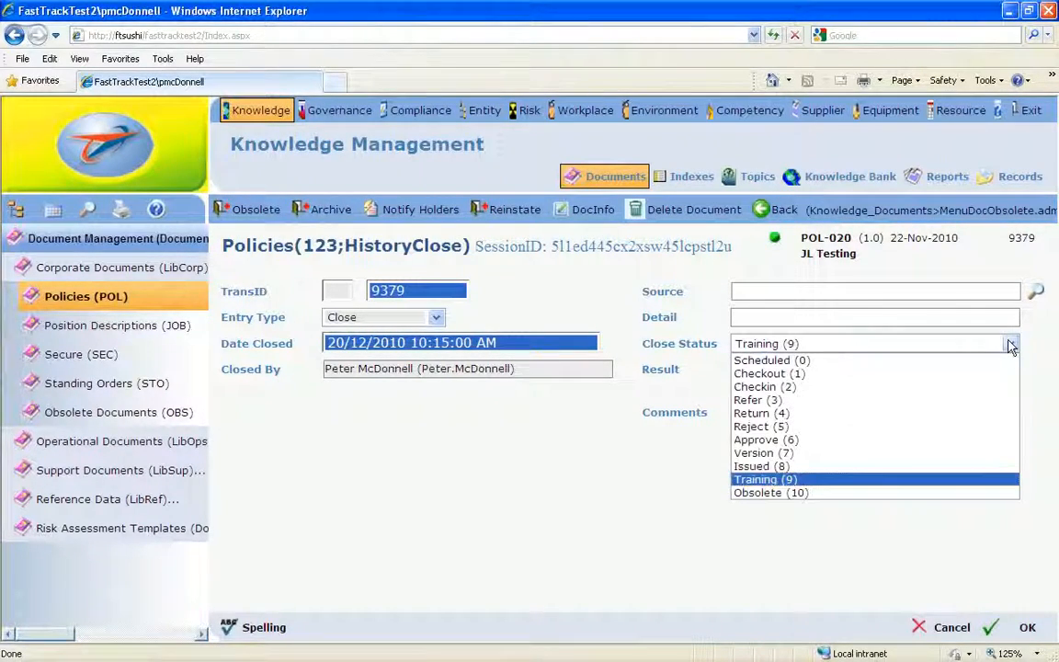
{"action": "left_click", "coordinate": [803, 495]}
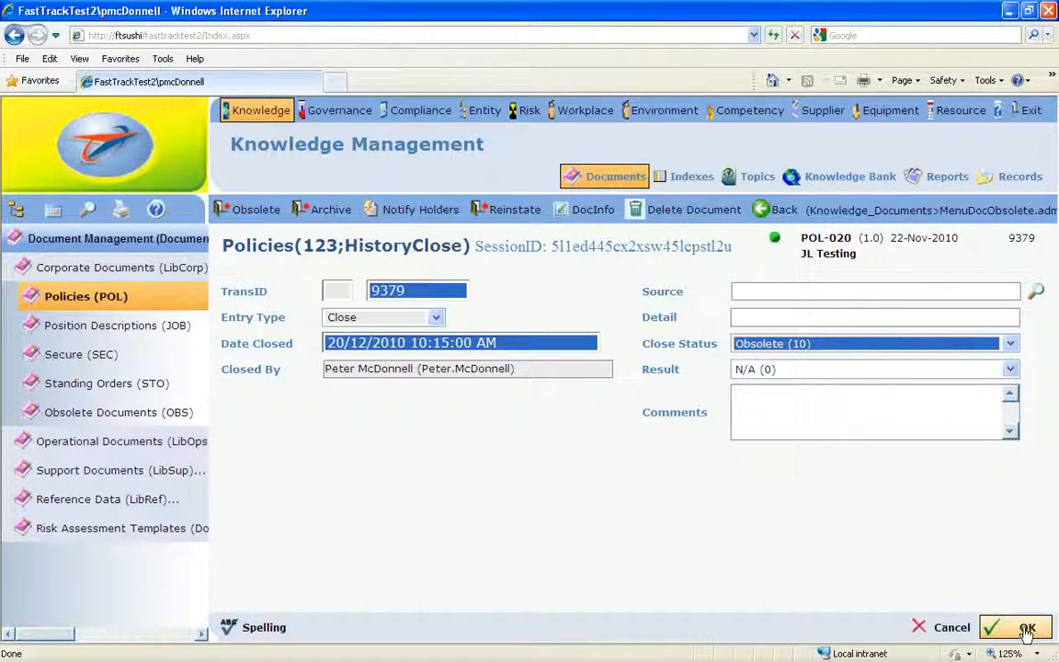
{"action": "left_click", "coordinate": [1028, 631]}
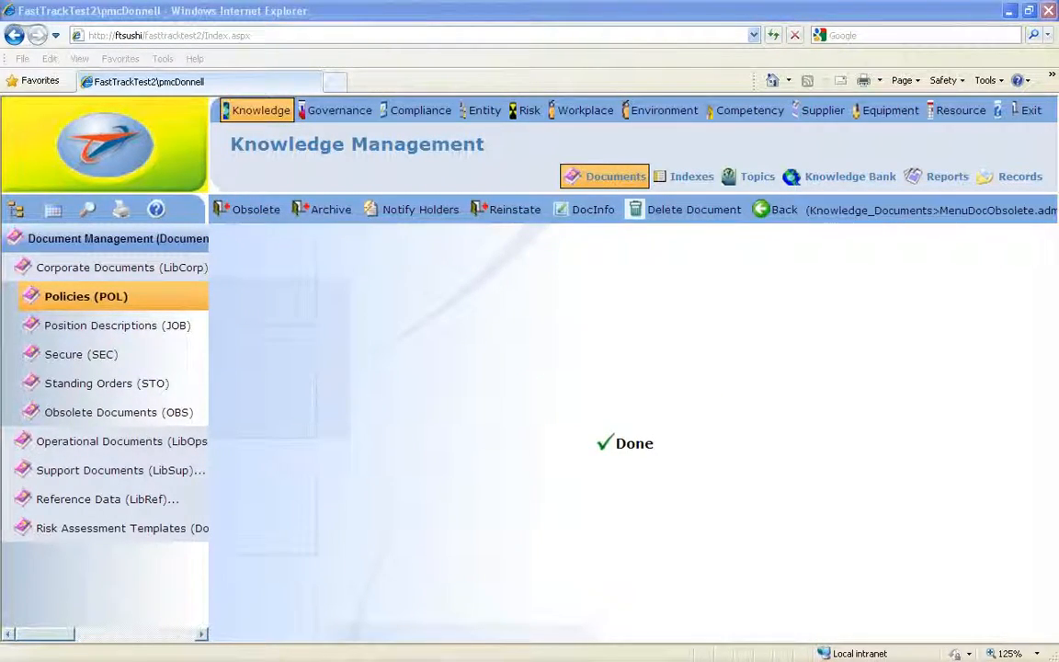
{"action": "left_click", "coordinate": [641, 451]}
{"action": "left_click", "coordinate": [641, 448]}
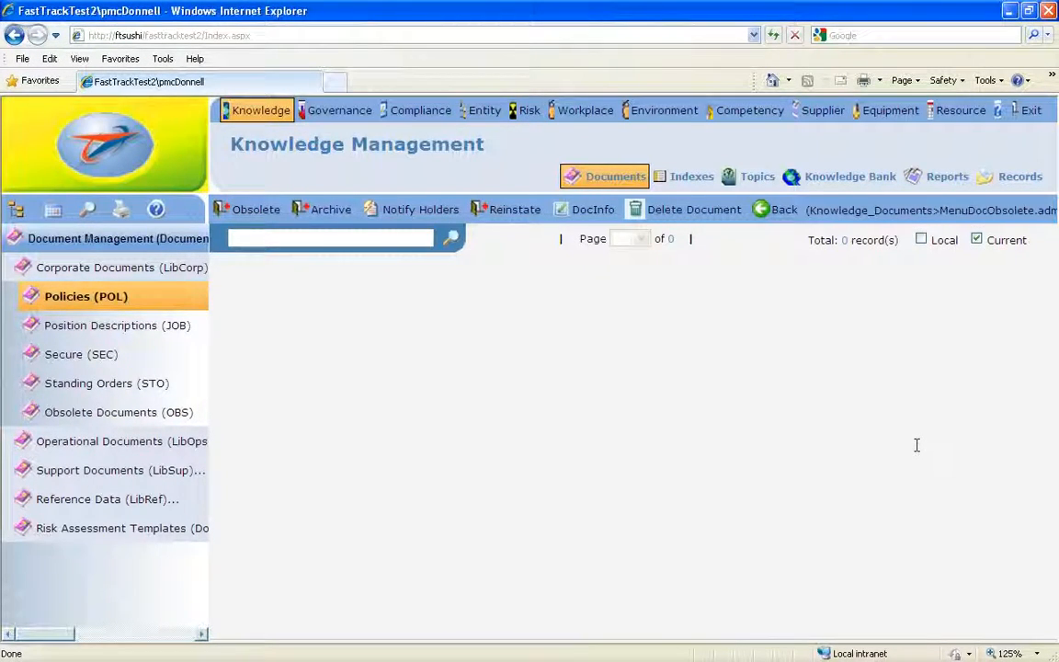
- Show the non-current records in the Obsolete Documents (OBS) library by turning off the Current filter
{"action": "left_click", "coordinate": [69, 415]}
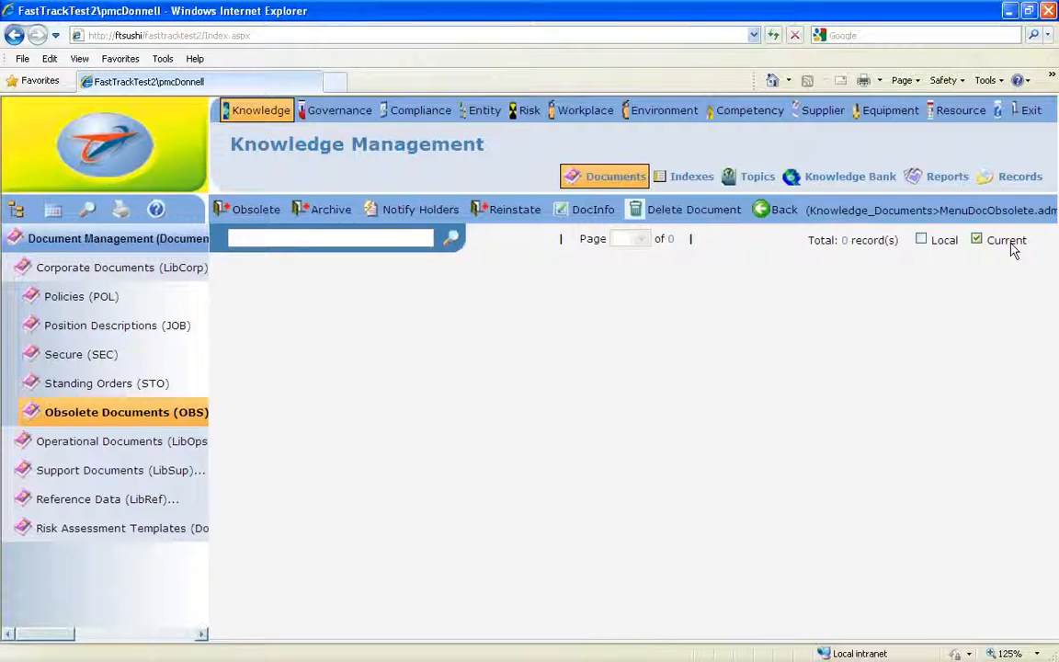
{"action": "left_click", "coordinate": [978, 241]}
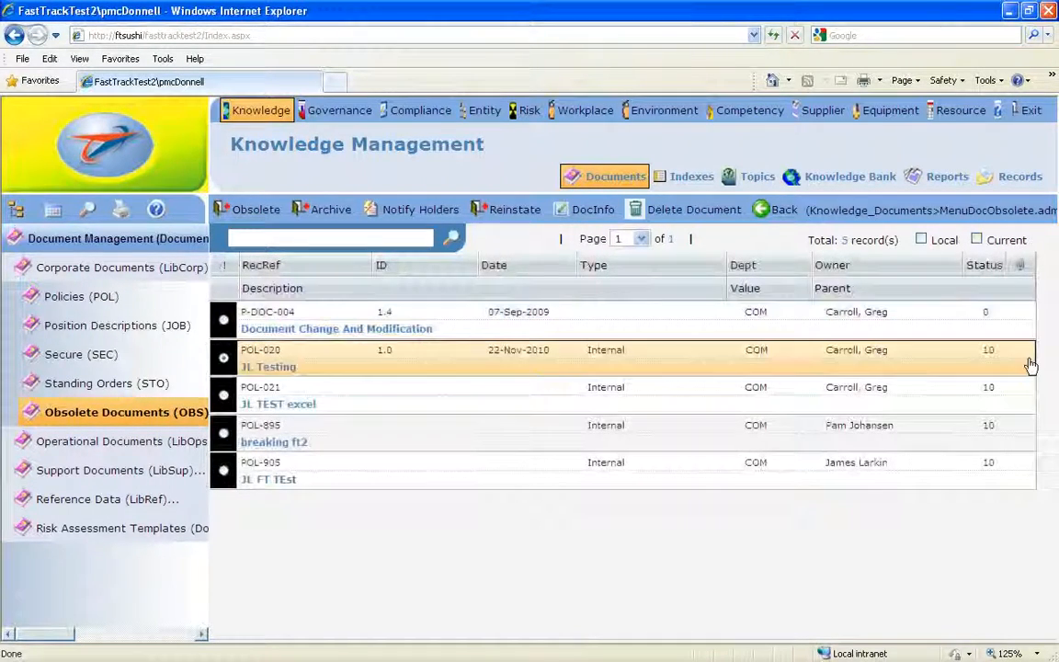